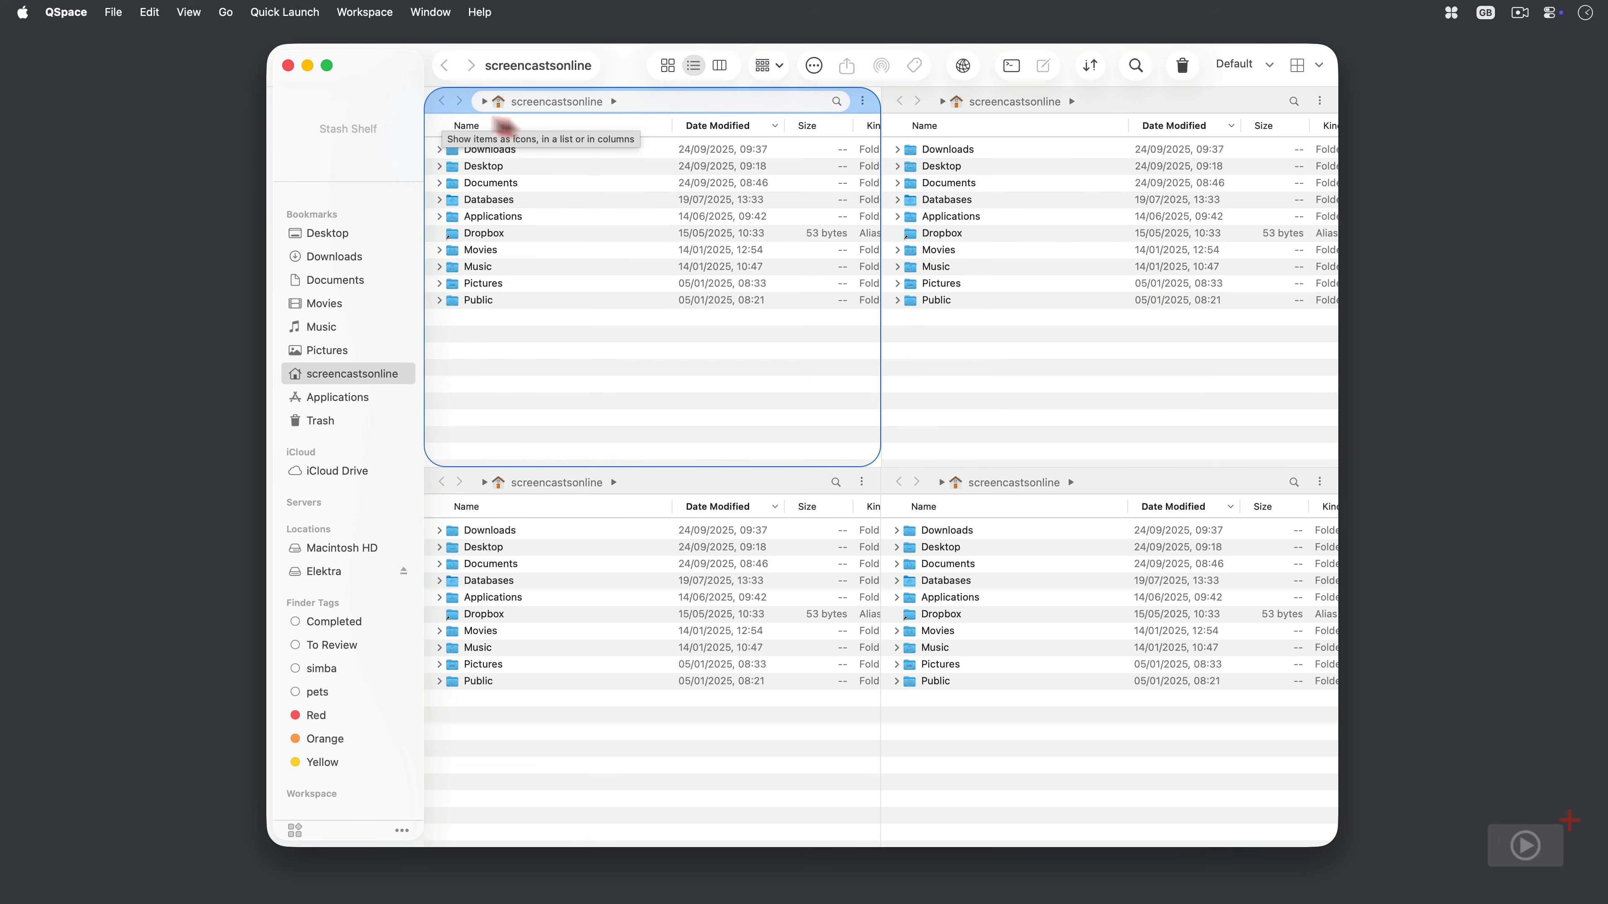
# - Activate the upper-right, lower-right and lower-left panes of the grid in turn
pyautogui.click(1087, 114)
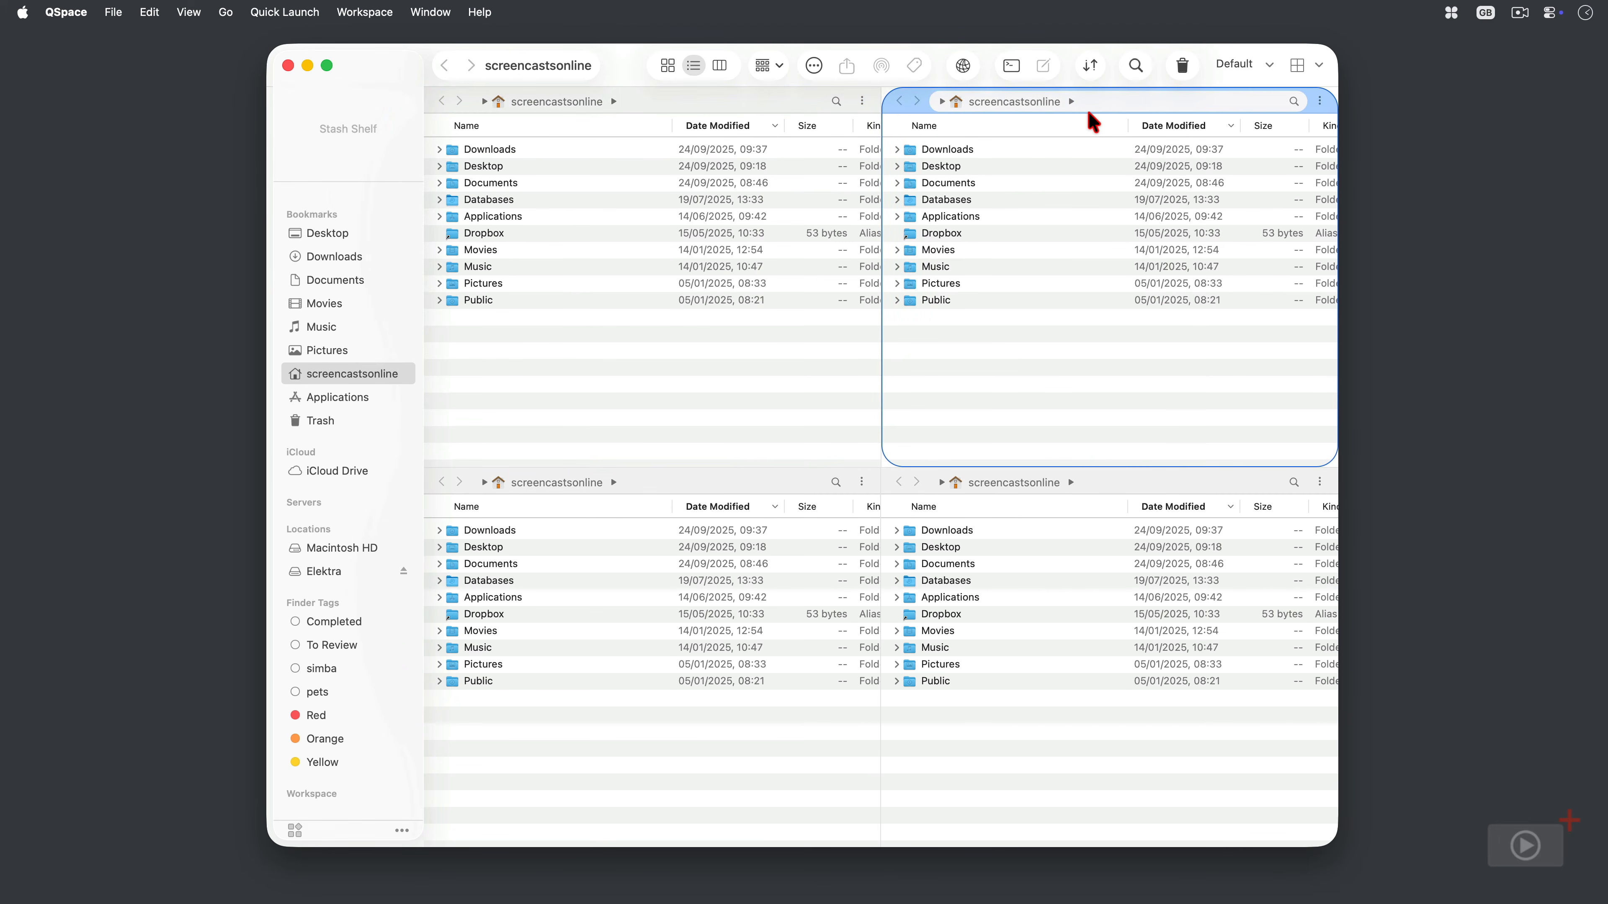
pyautogui.click(1096, 482)
pyautogui.click(709, 483)
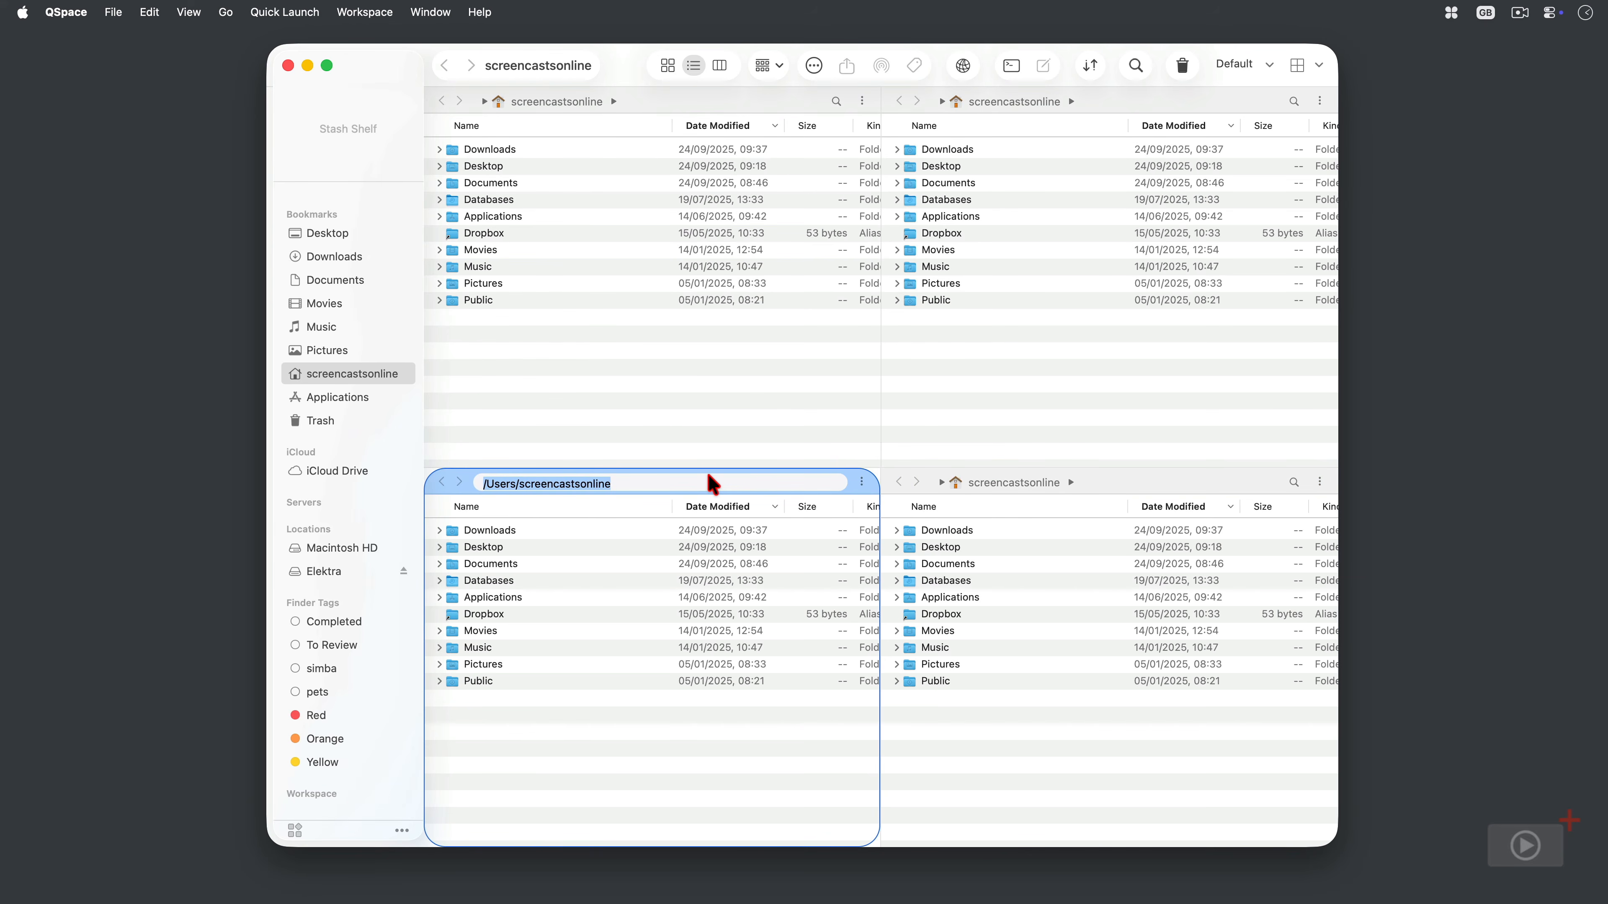
# - Try the three-row and the two-over-one pane layouts, and restore the four-pane grid
pyautogui.click(1318, 63)
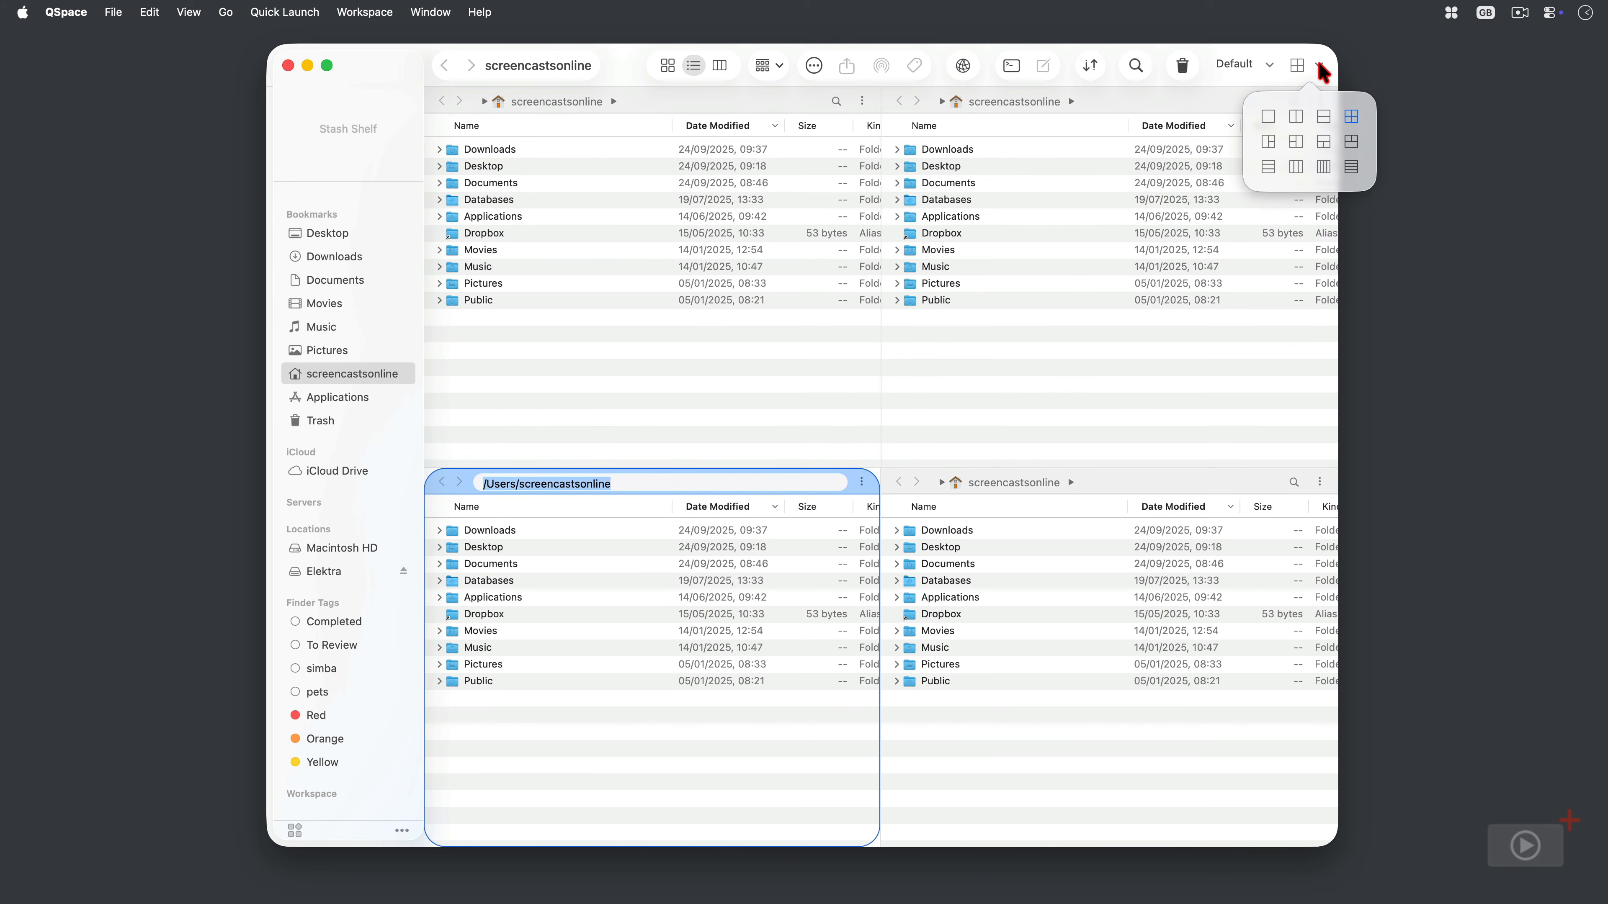
pyautogui.click(1269, 166)
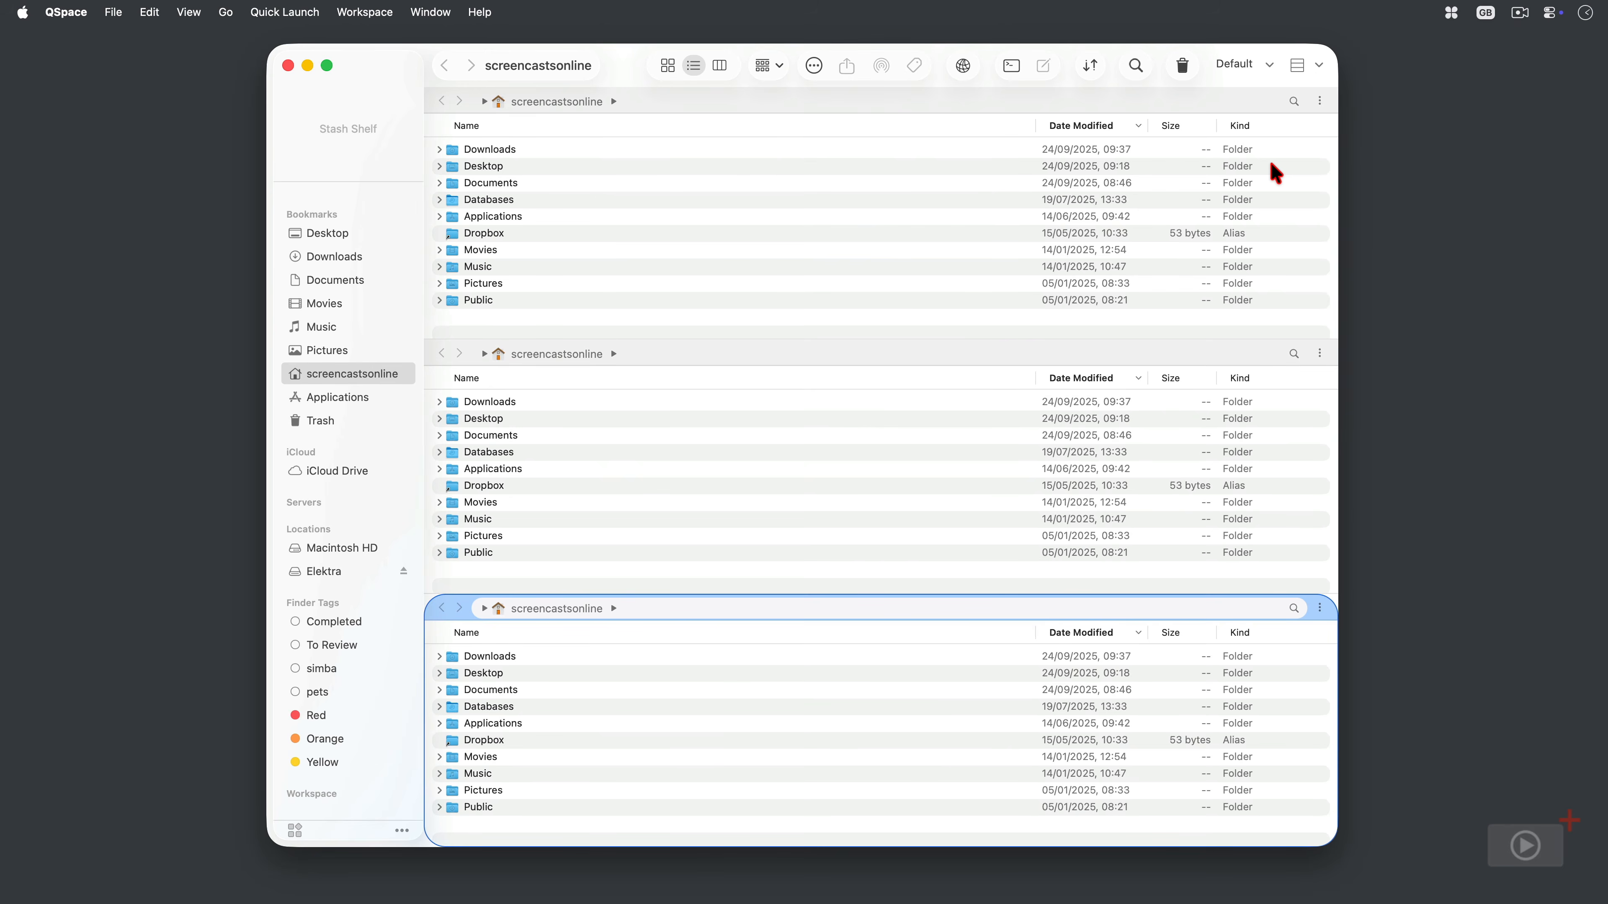
pyautogui.click(1318, 64)
pyautogui.click(1352, 145)
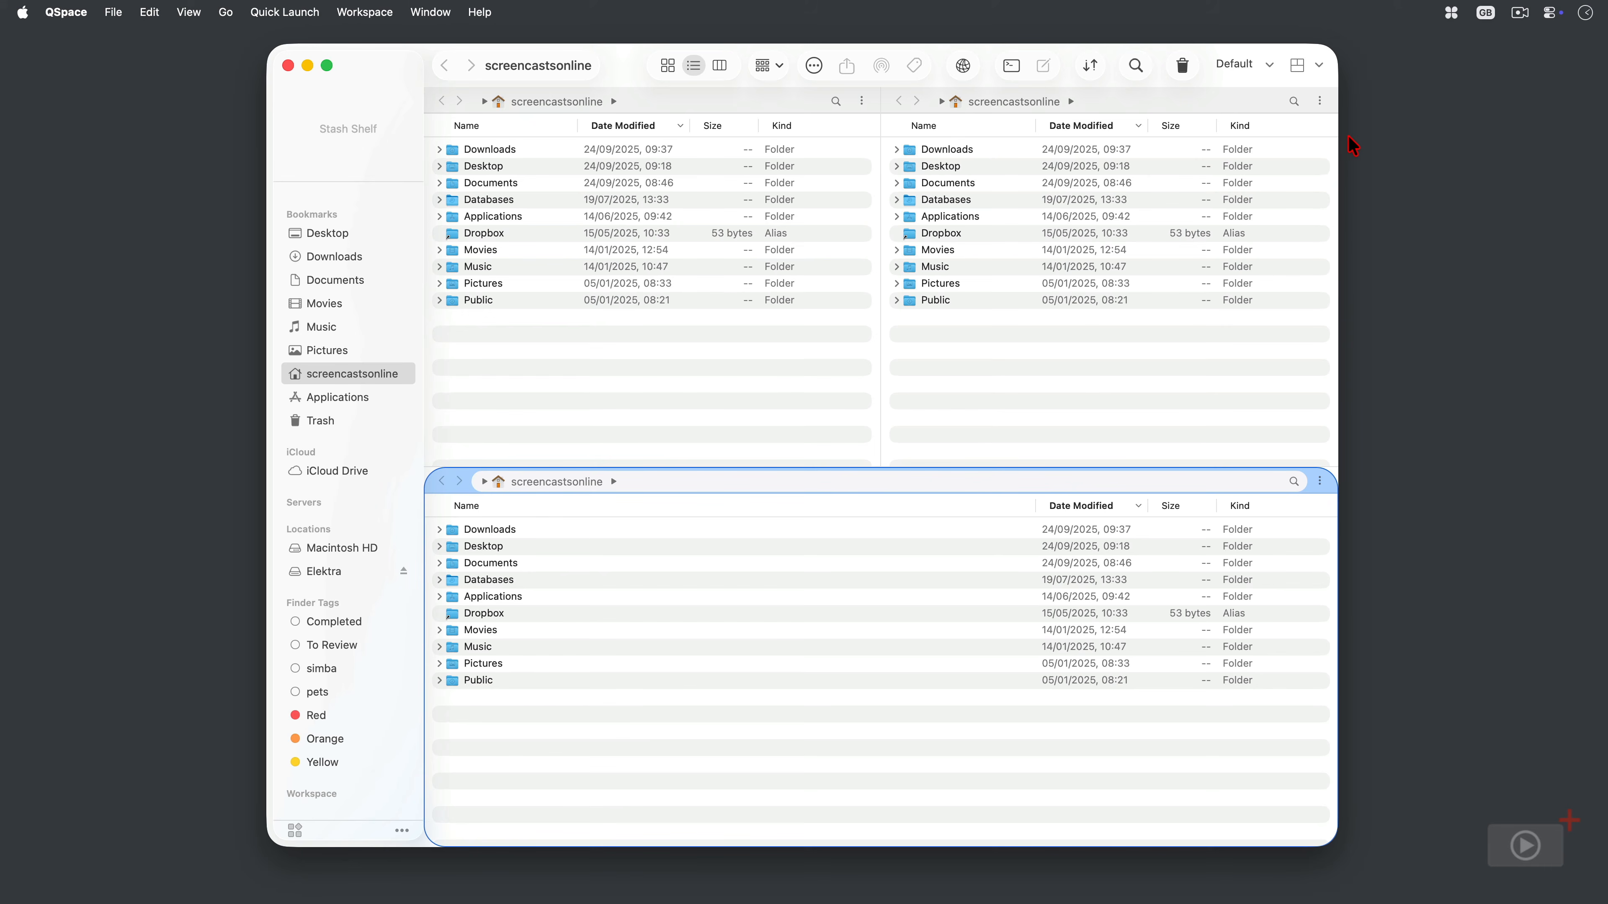
pyautogui.click(1318, 64)
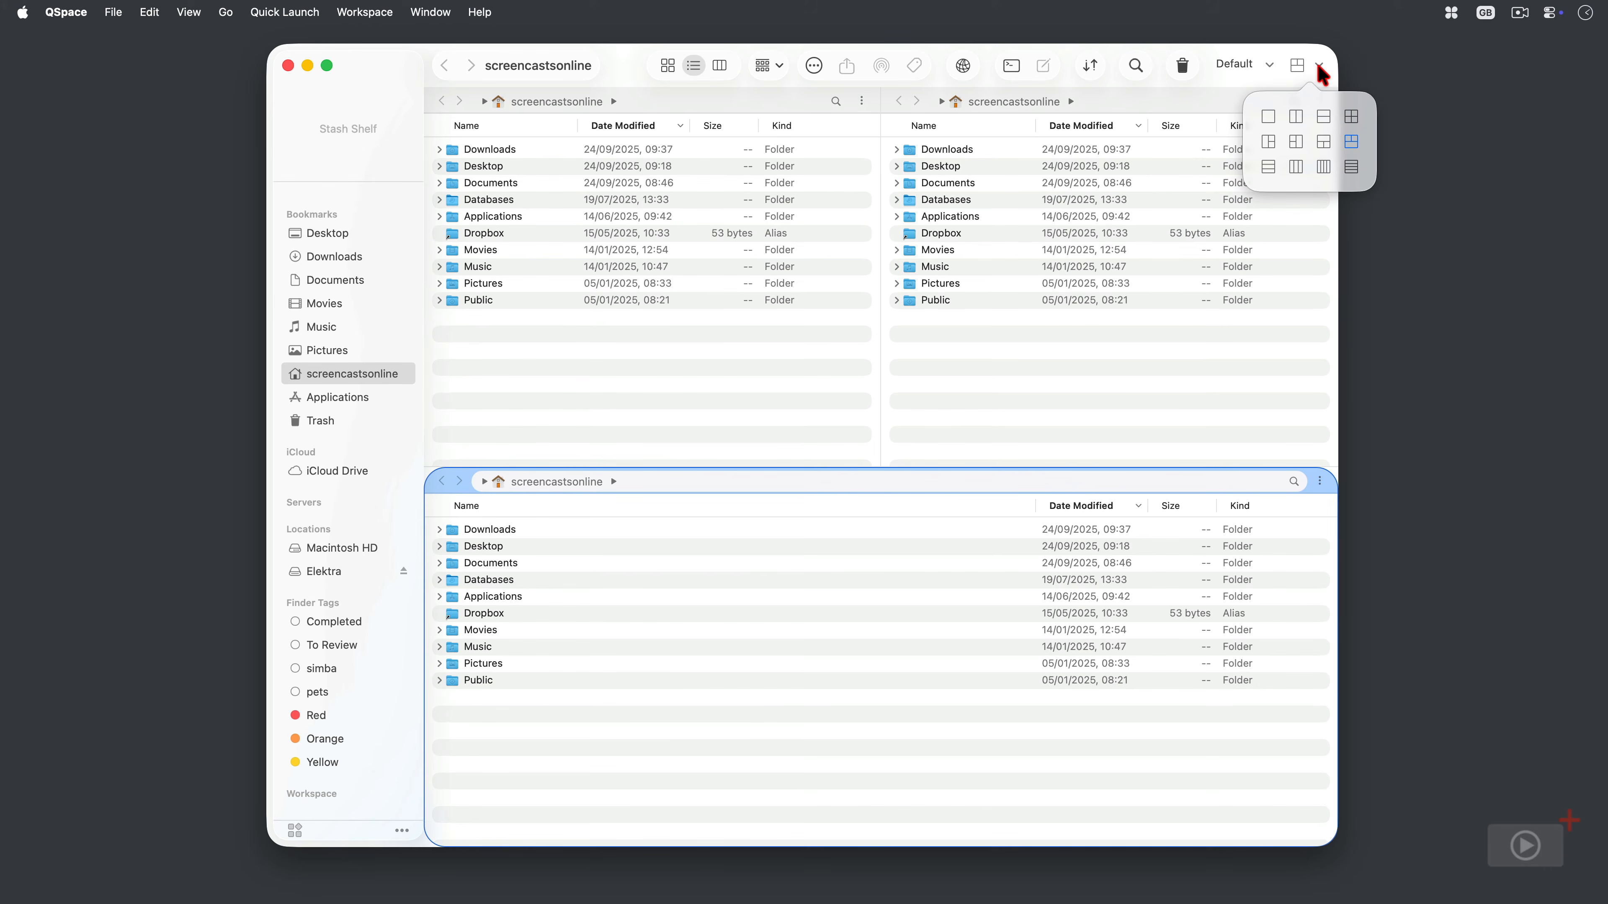
pyautogui.click(1352, 116)
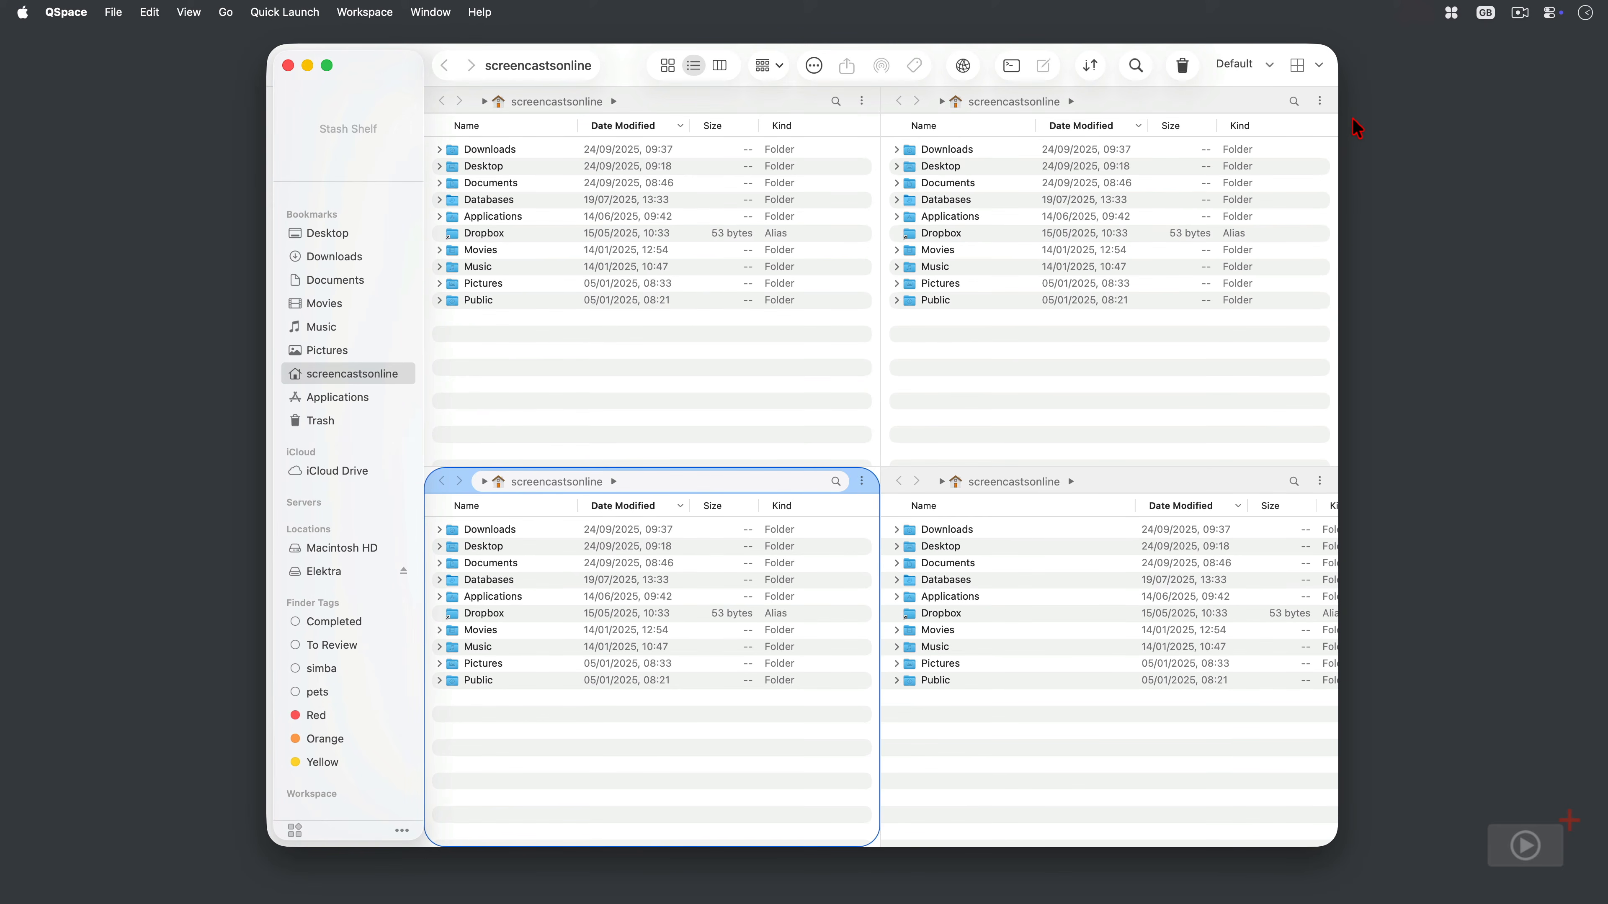
# - Browse the Desktop, Movies and Music bookmarks in the lower-left pane and go back to the home folder
pyautogui.click(330, 236)
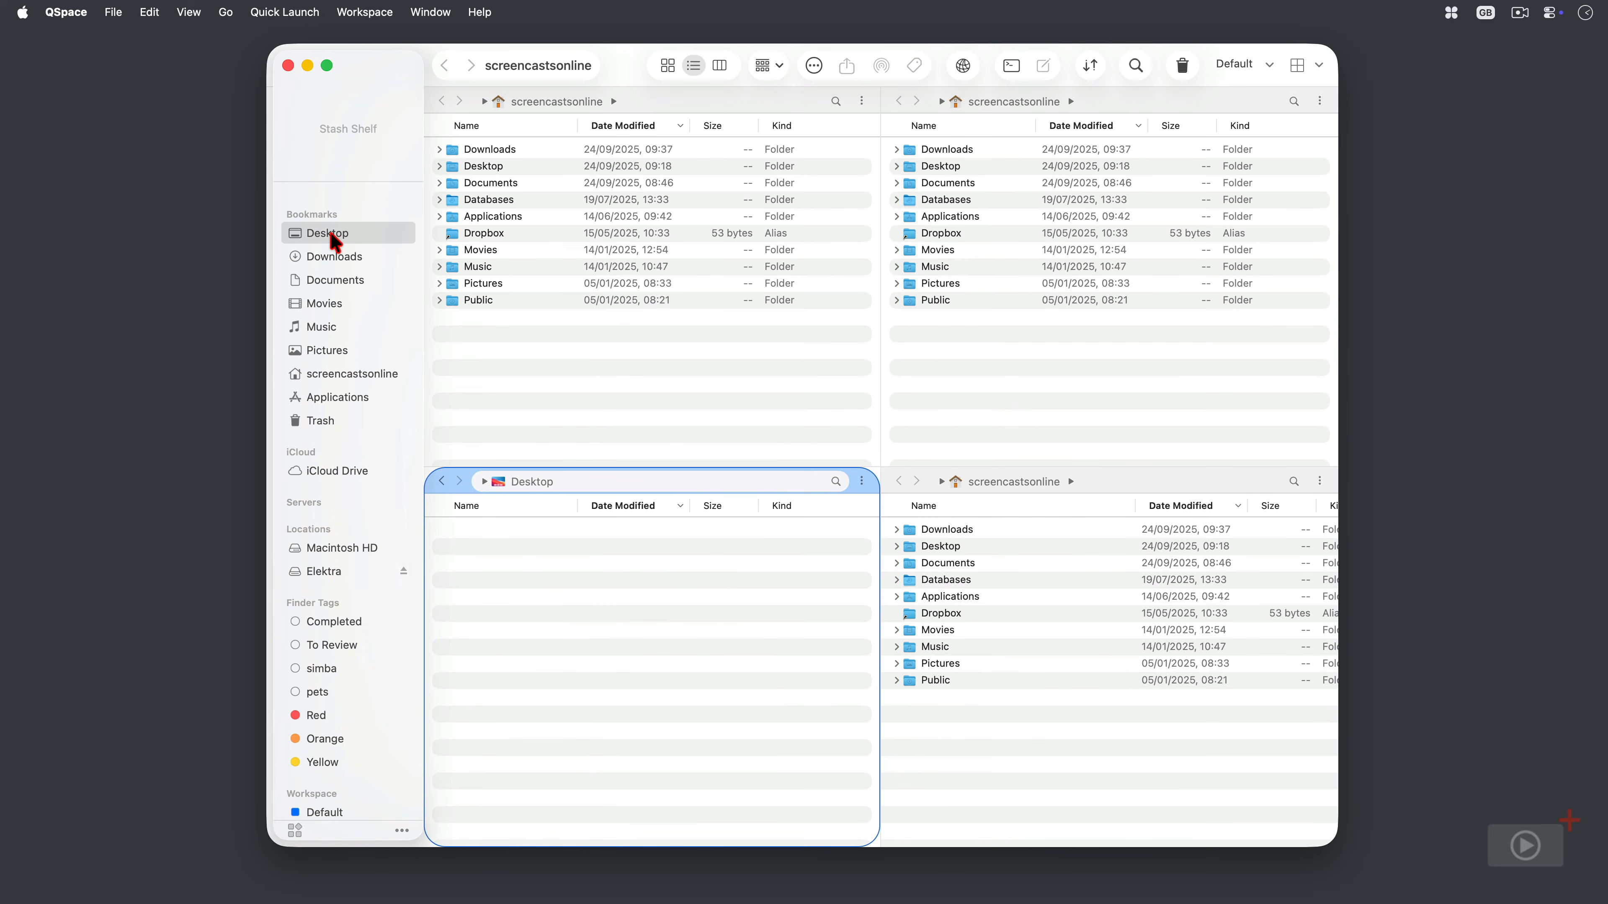
pyautogui.click(327, 309)
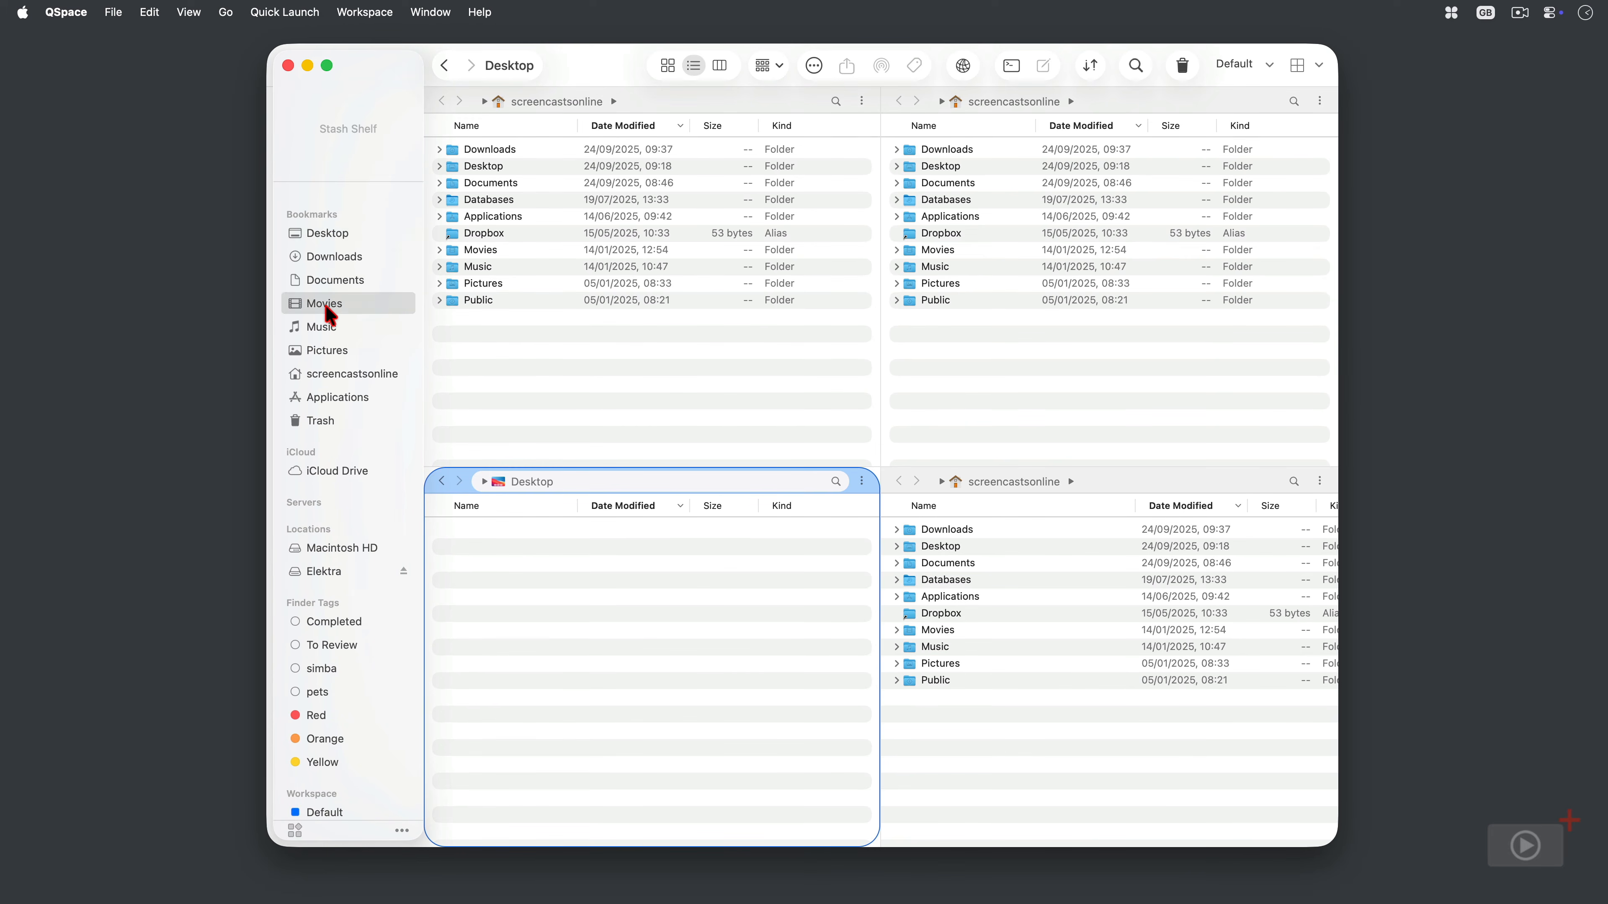
pyautogui.click(321, 328)
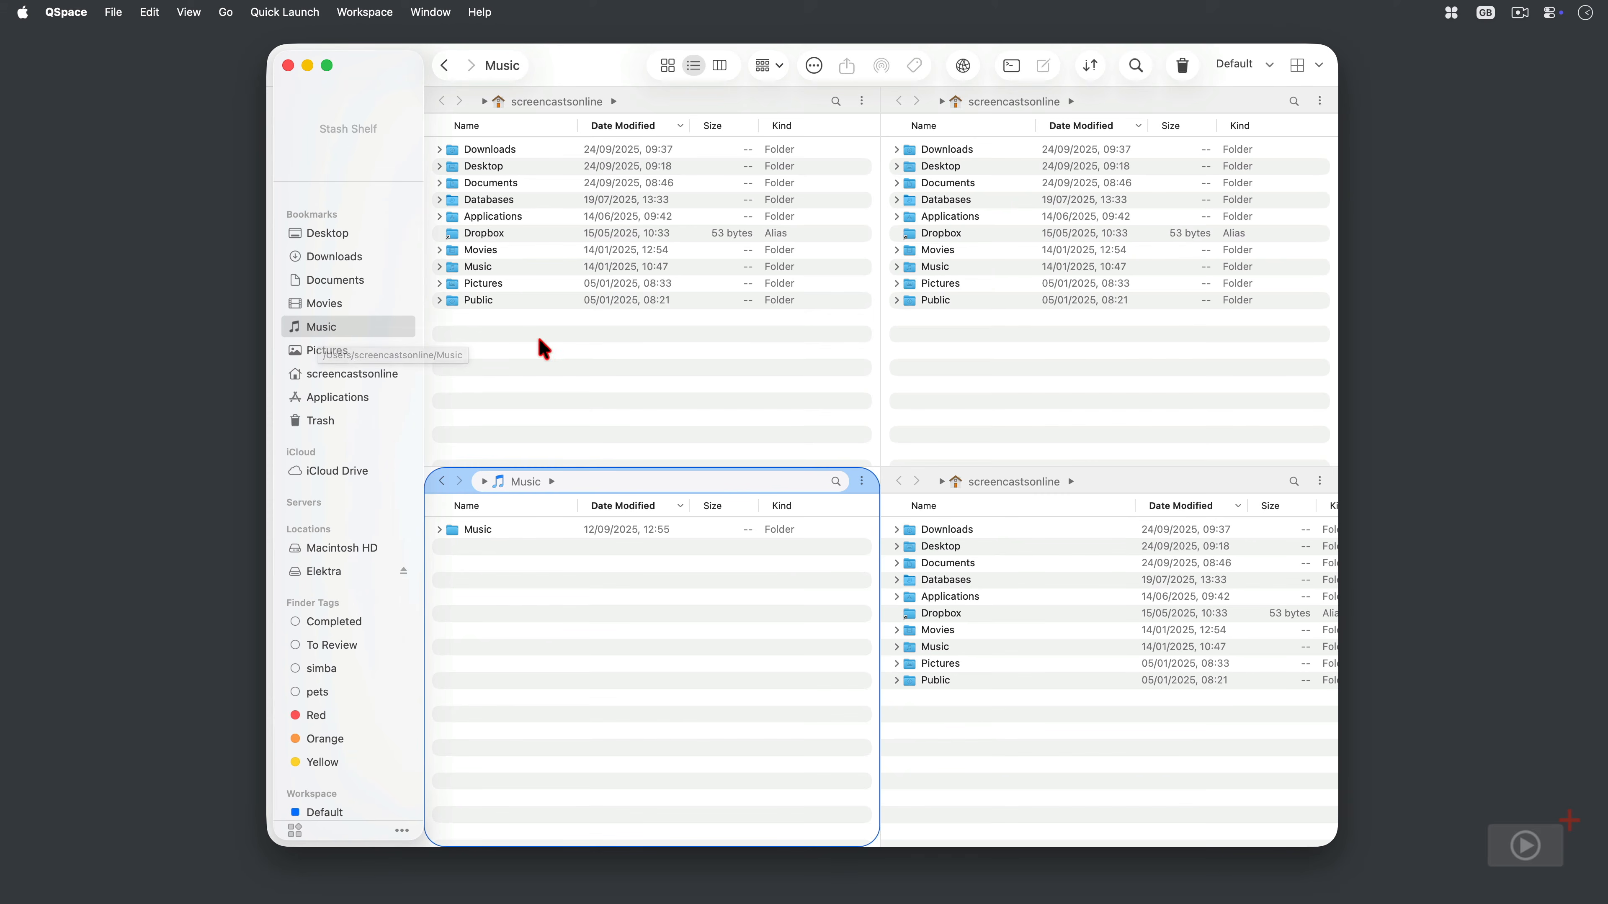
pyautogui.click(441, 482)
pyautogui.click(441, 481)
pyautogui.click(441, 481)
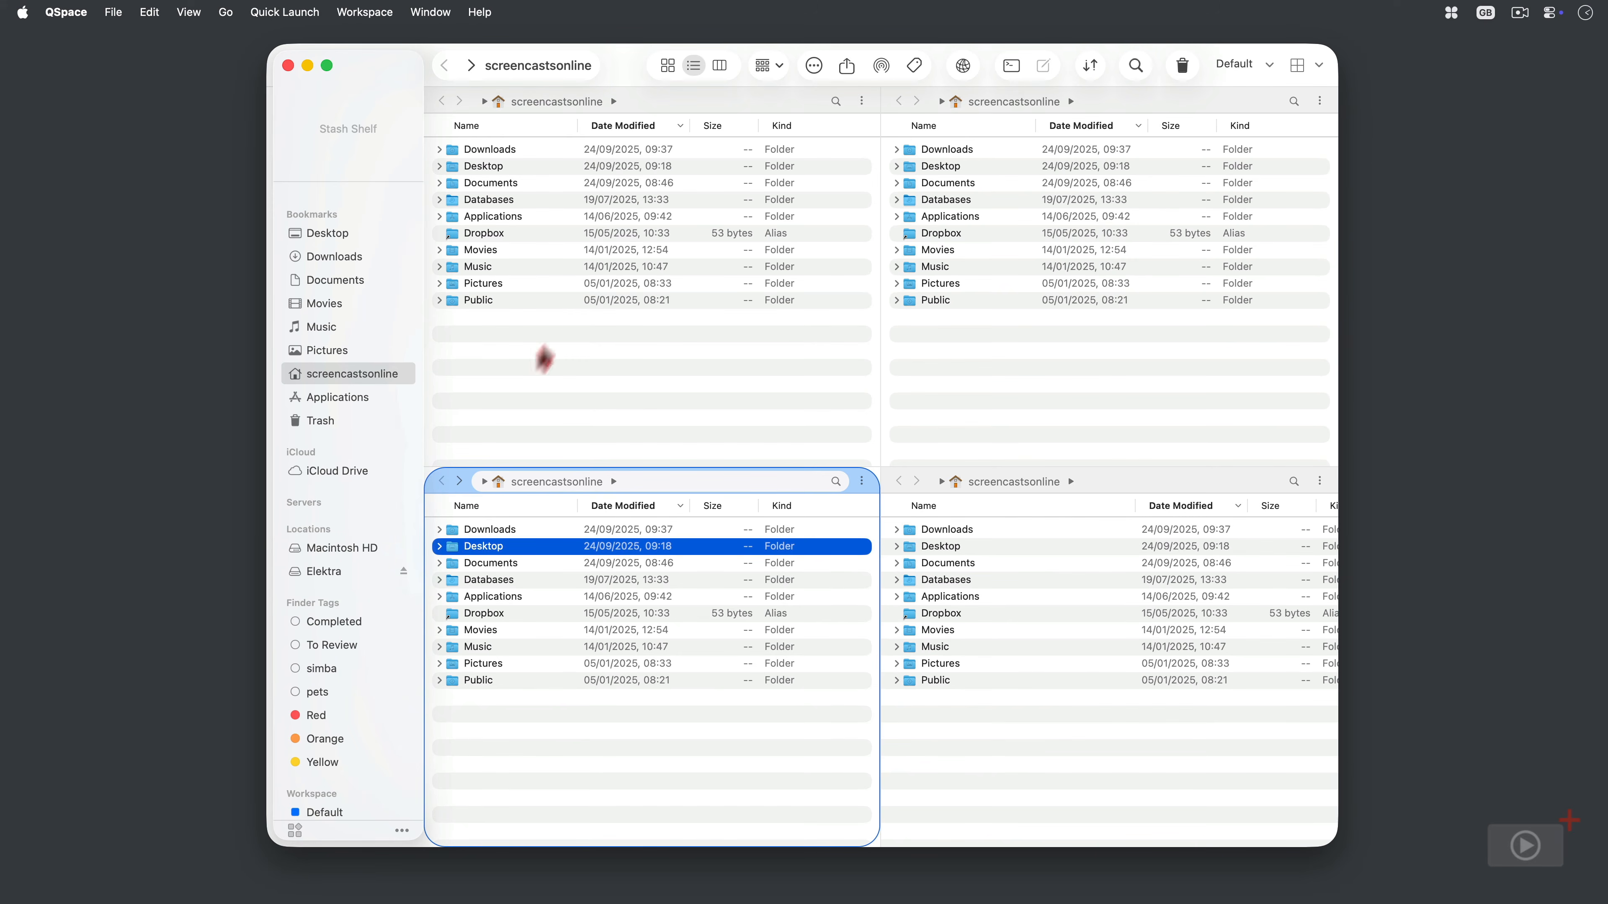
# - Open the Movies folder in the upper-left pane from the home folder's path list
pyautogui.click(648, 104)
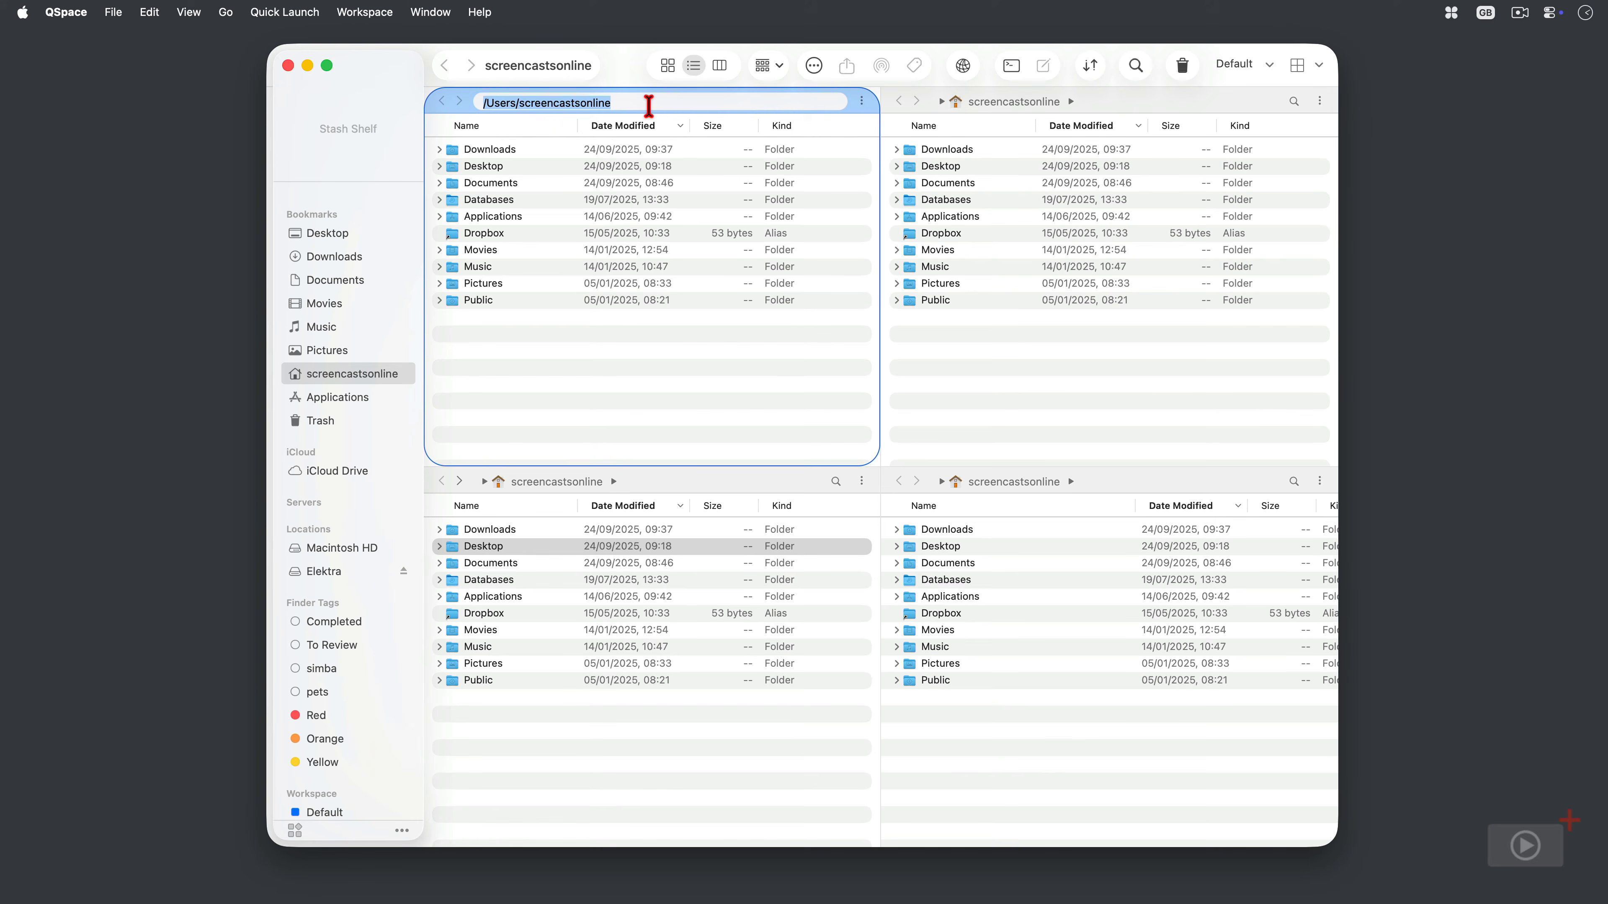
pyautogui.press('Escape')
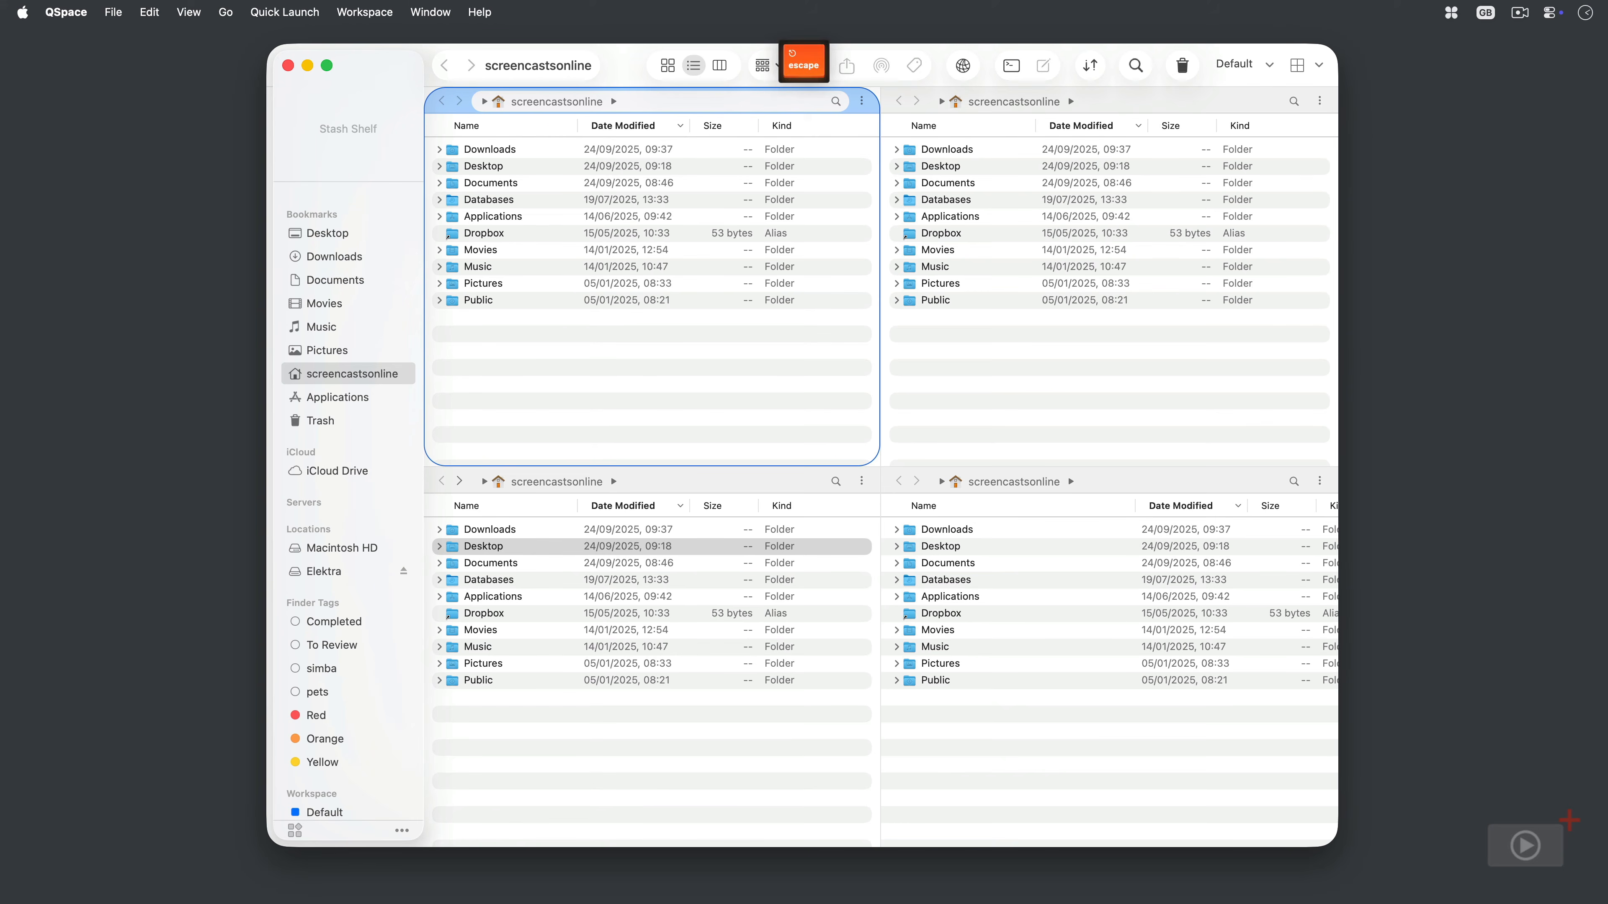
pyautogui.click(613, 102)
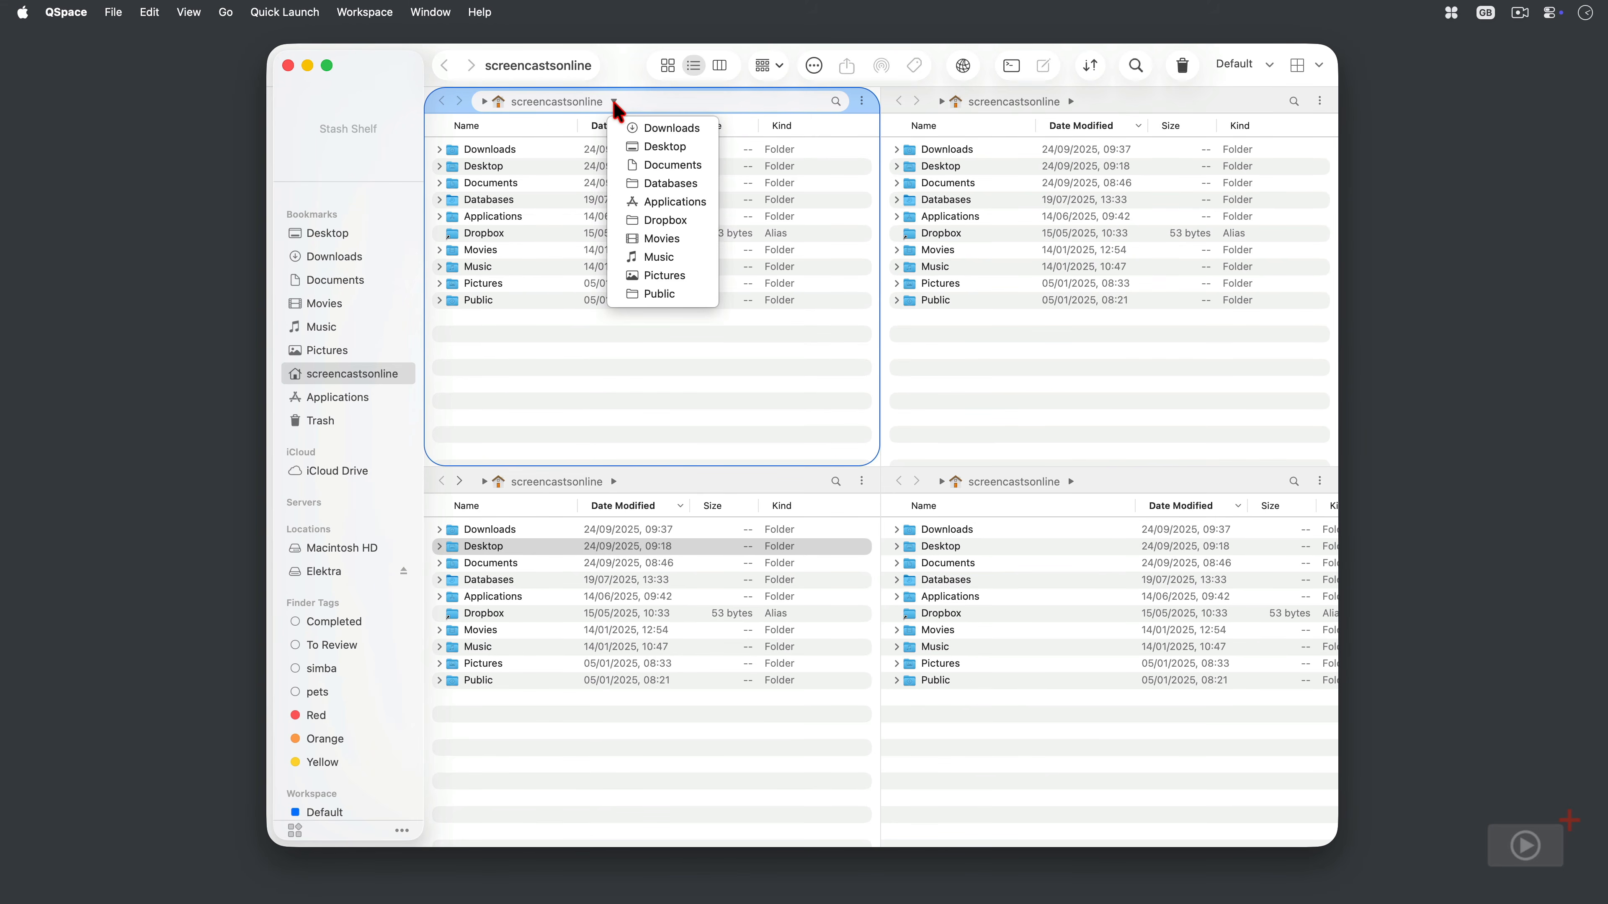
pyautogui.click(633, 240)
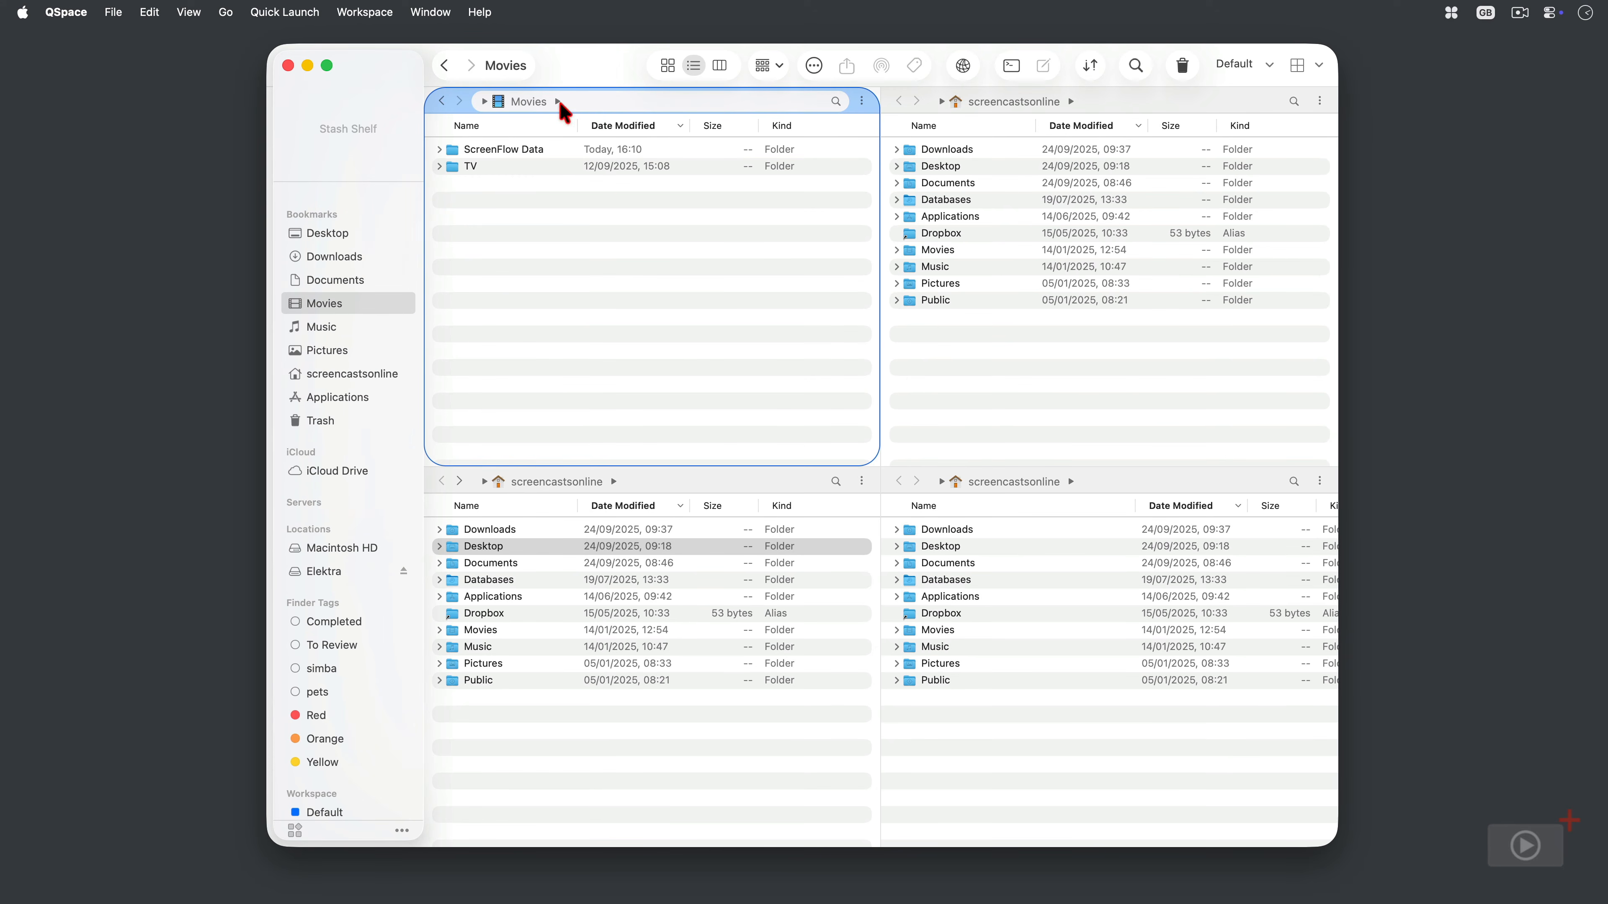
# - Enter "Mus" as the upper-left pane's path to open the Music folder
pyautogui.click(592, 96)
pyautogui.write('Mus')
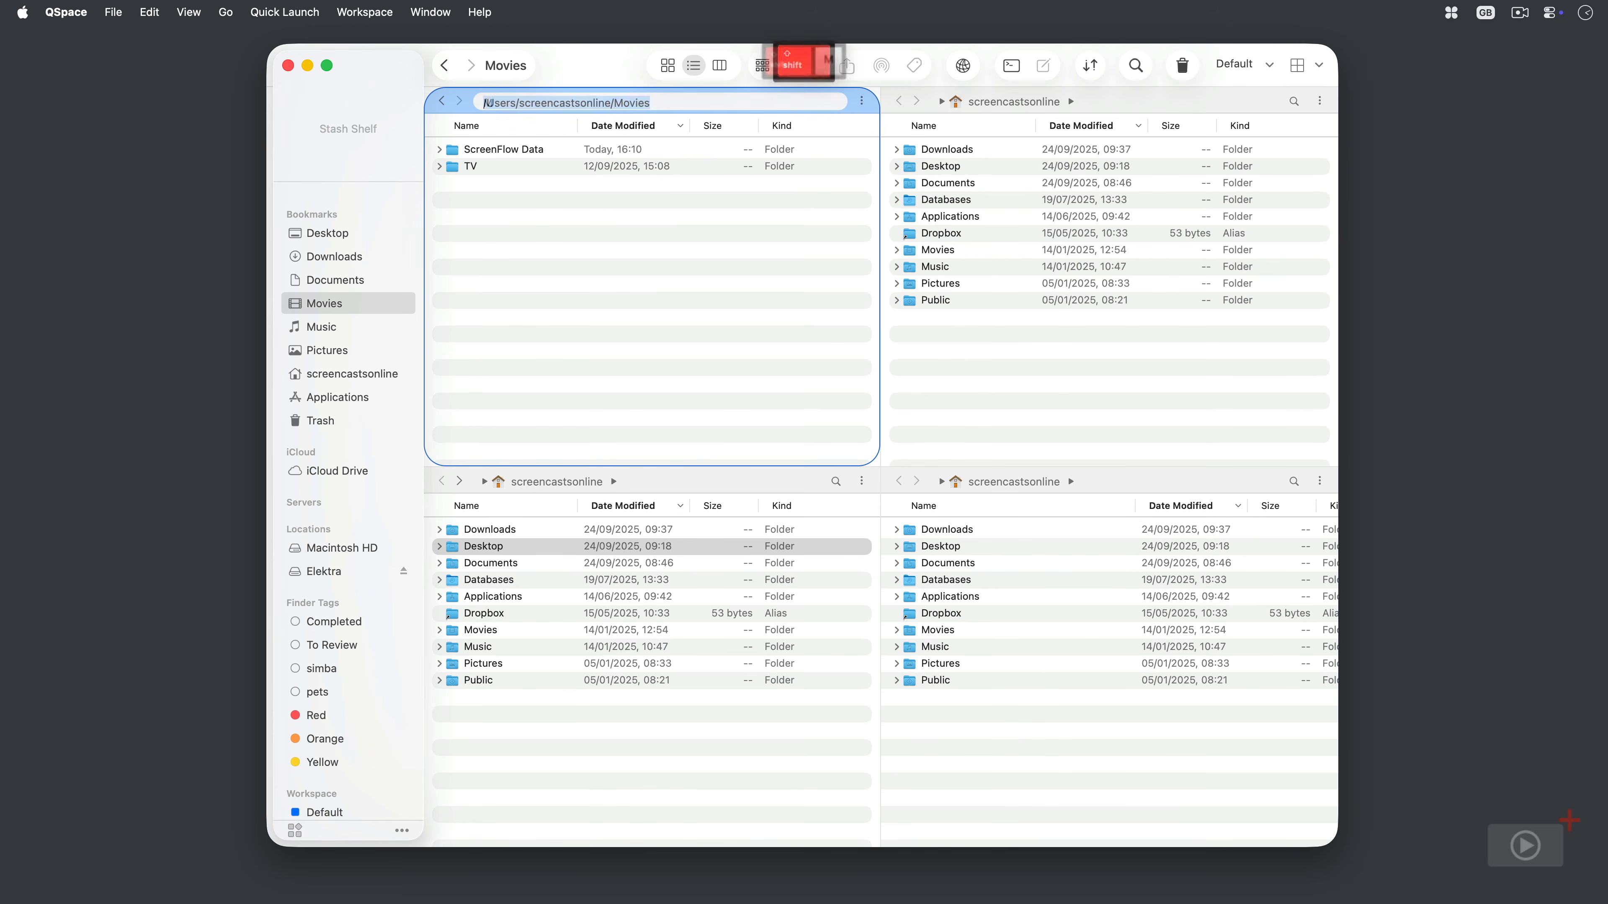
pyautogui.press('Return')
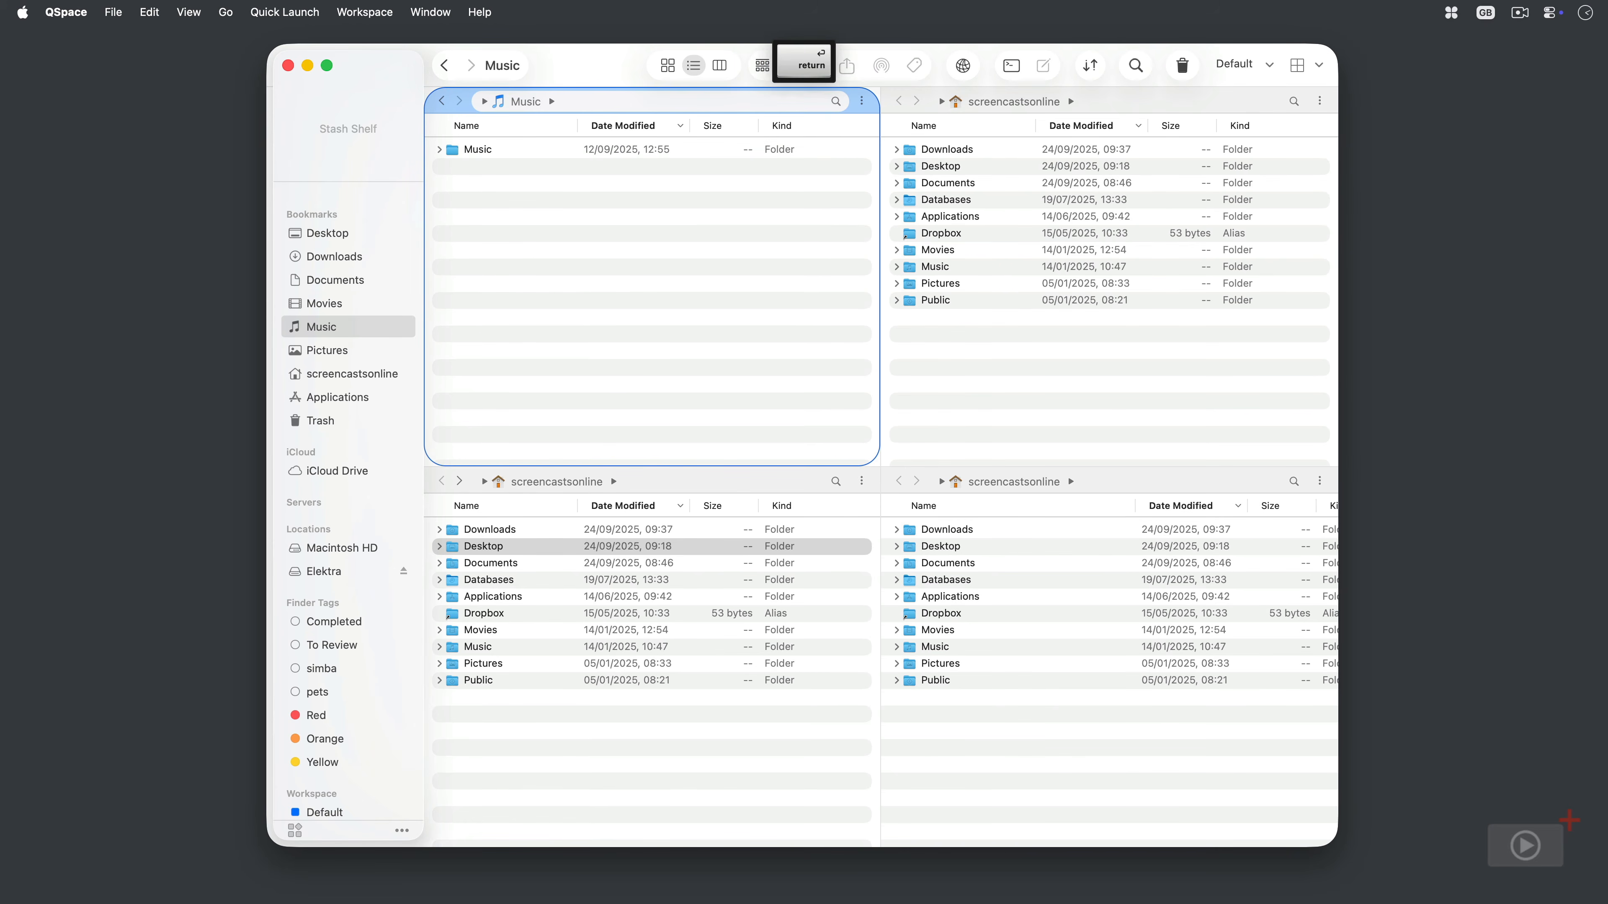
# - Enter "docu" as the upper-left pane's path to open the Documents folder
pyautogui.click(592, 97)
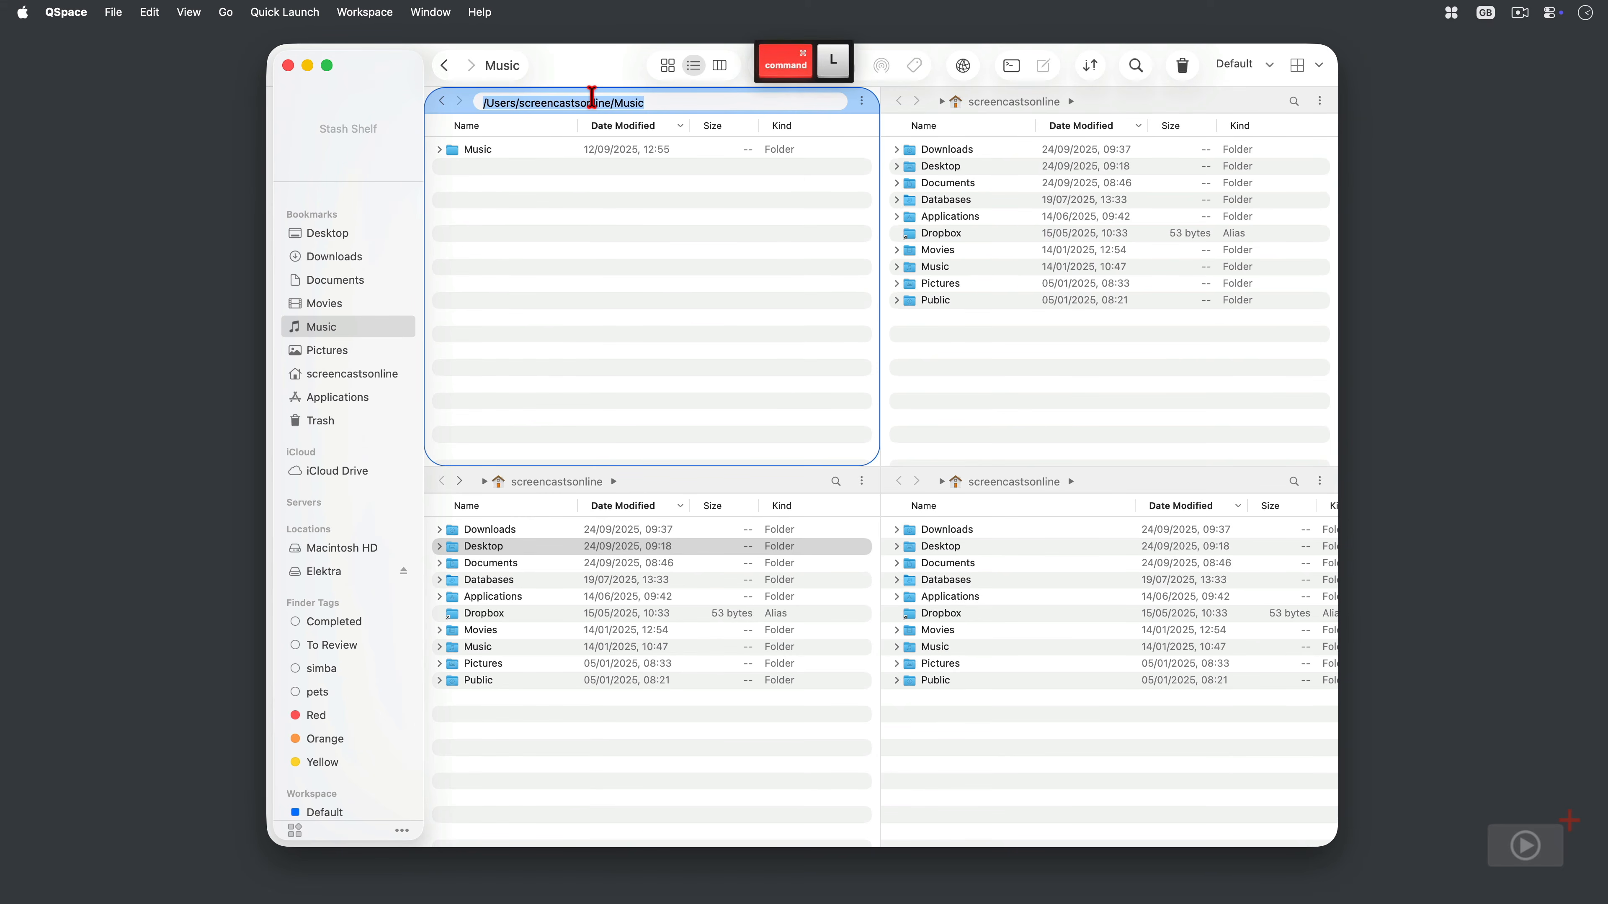
pyautogui.write('~/Doc')
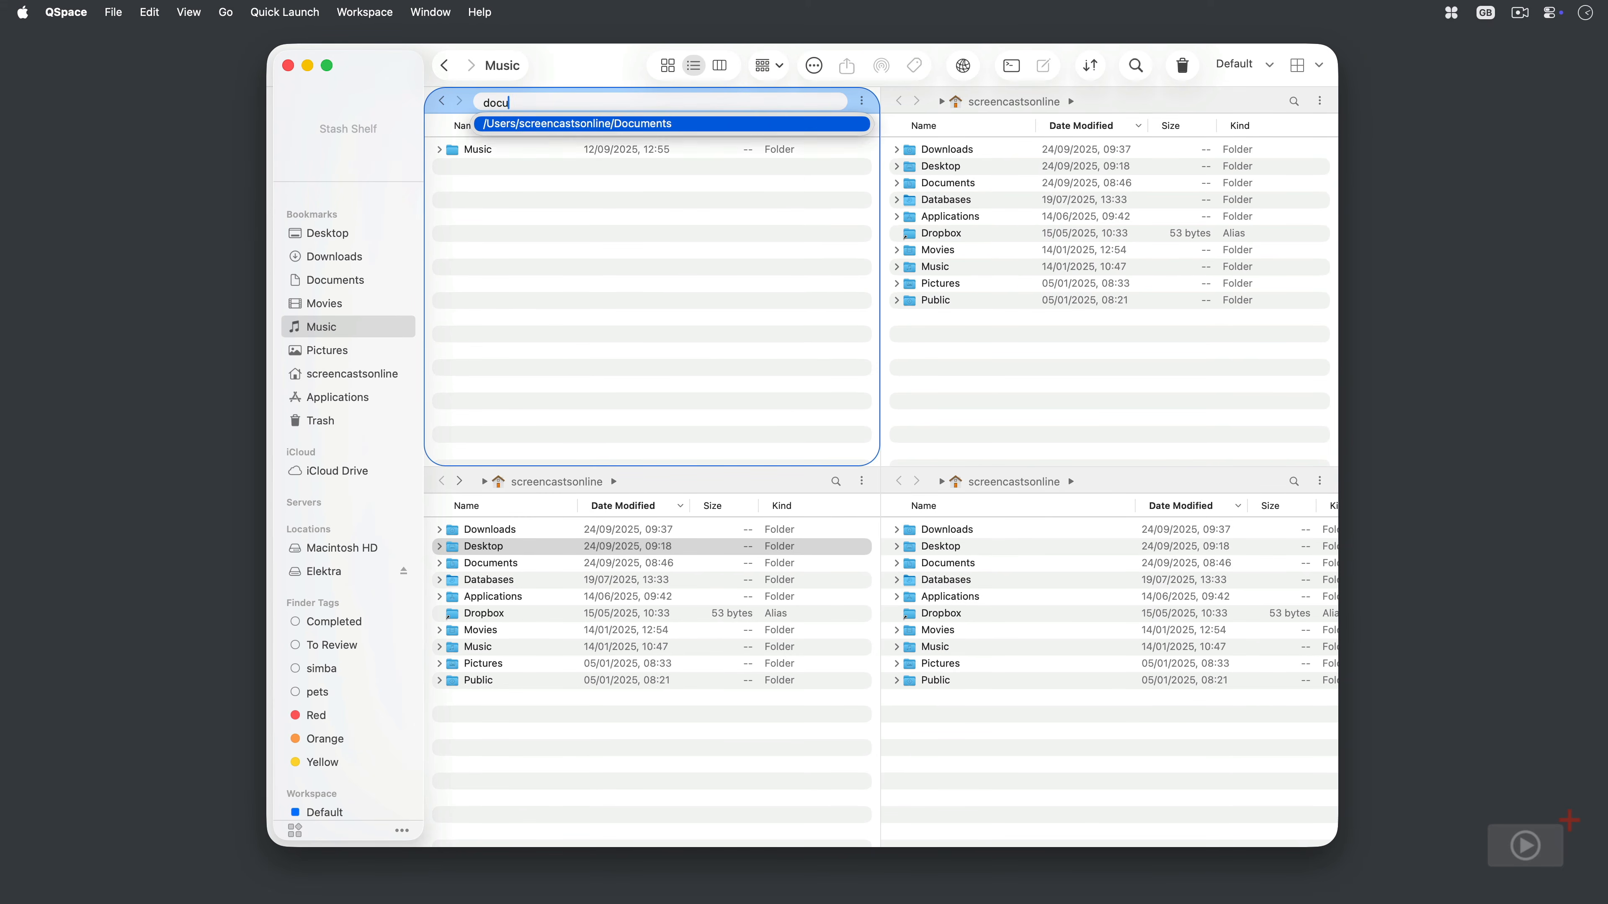
pyautogui.press('Return')
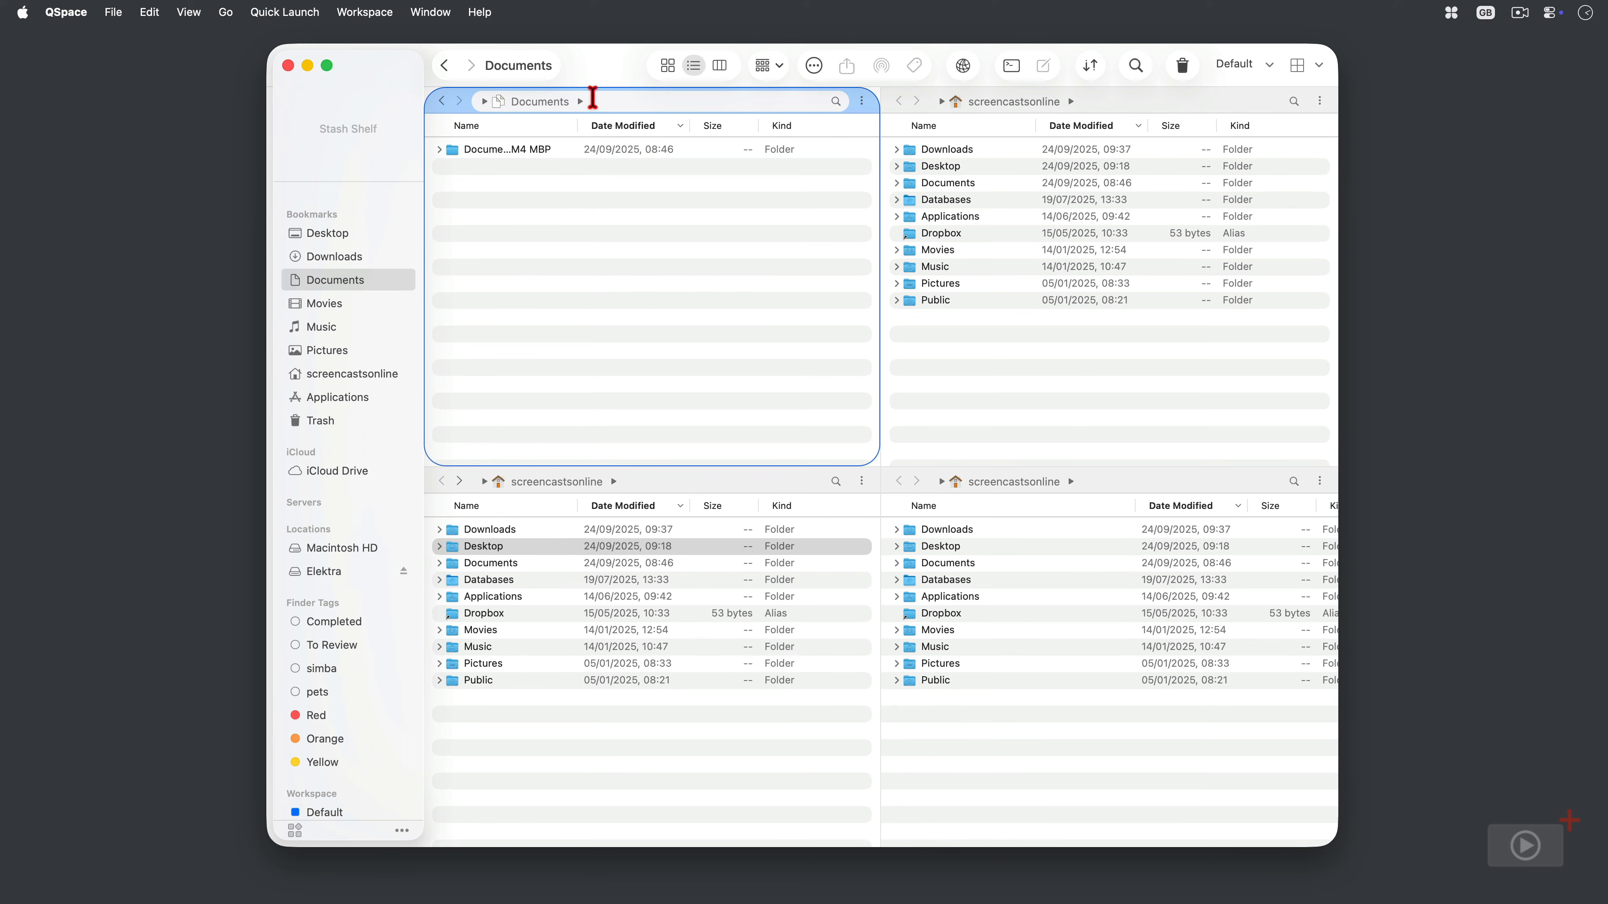
# - Add a Tags column to the Documents pane, narrow its Kind column to fit, and narrow the Name column in the lower-right pane
pyautogui.rightClick(820, 124)
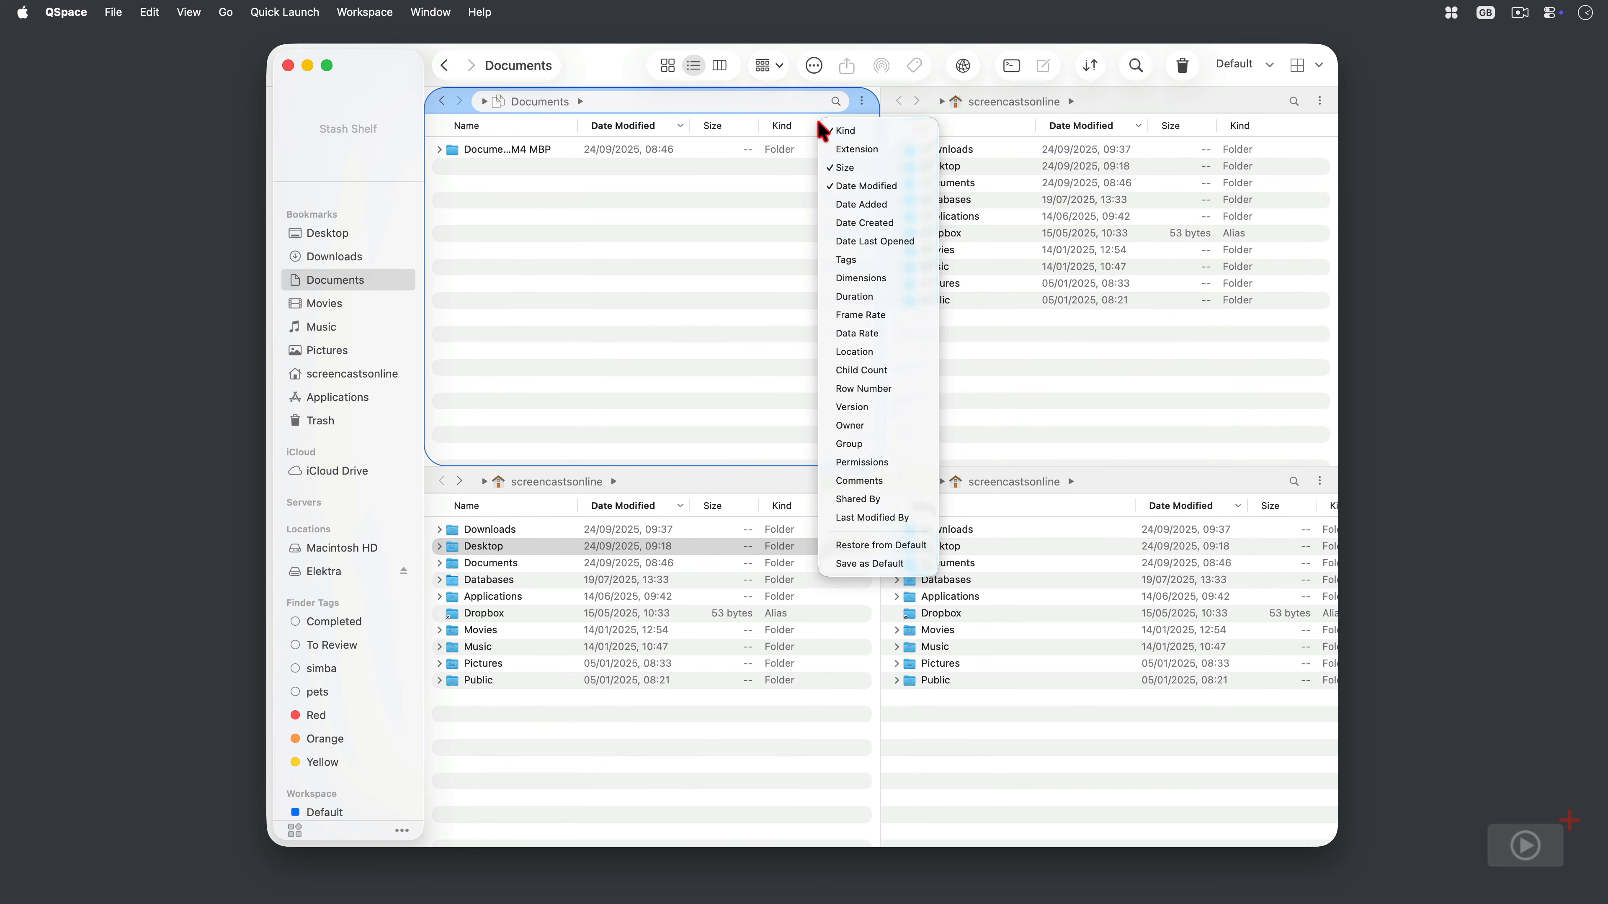
pyautogui.click(847, 261)
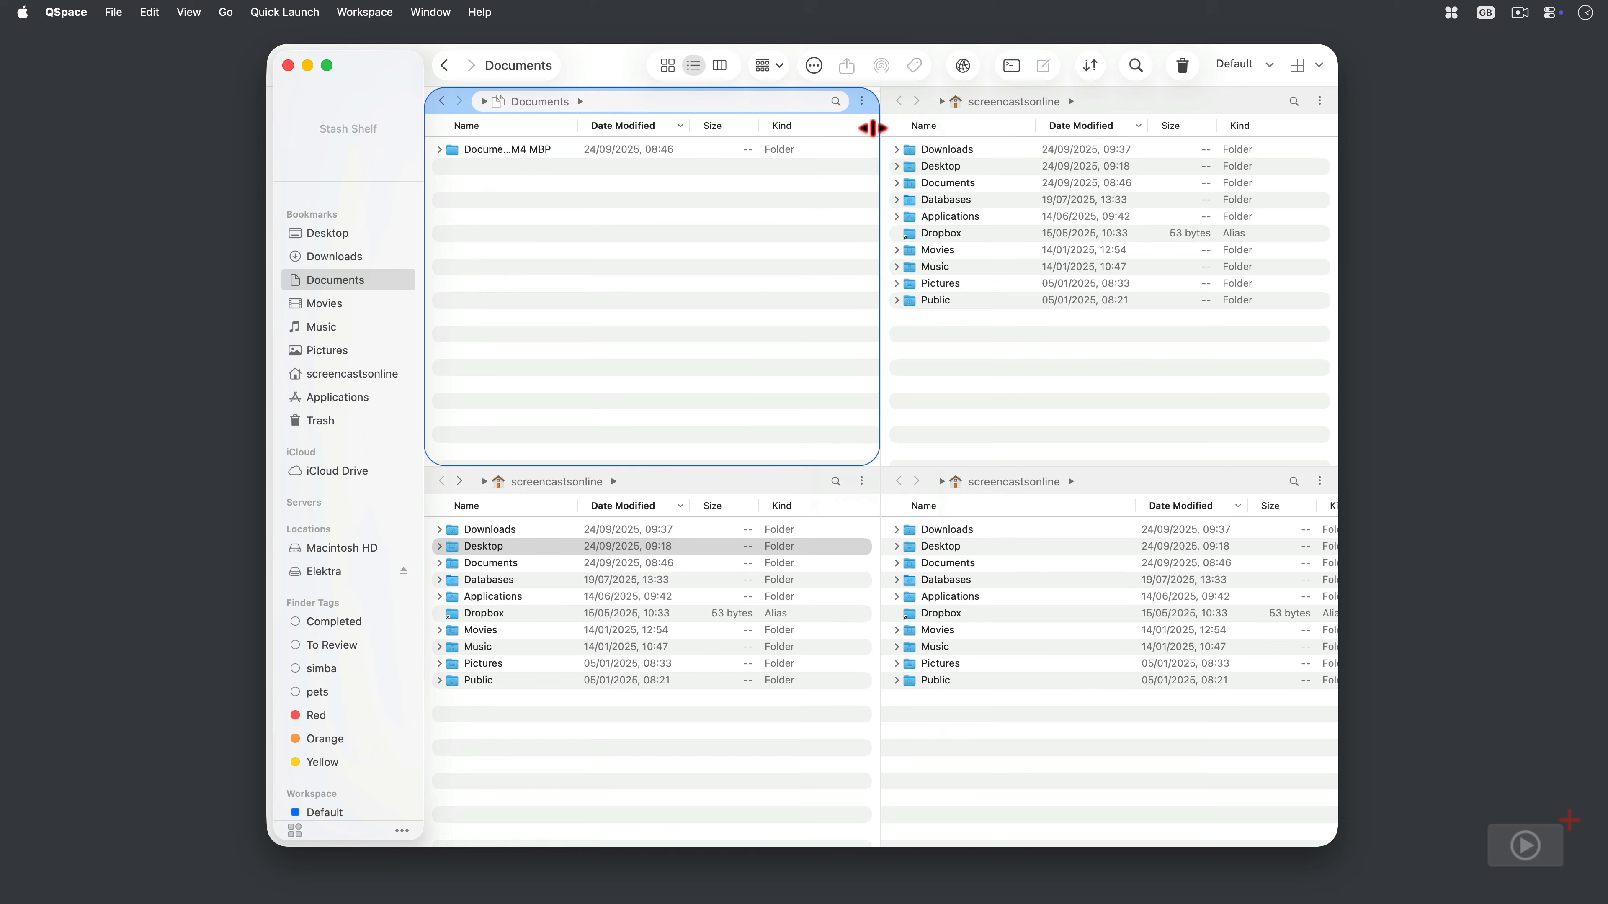
pyautogui.moveTo(872, 125); pyautogui.dragTo(817, 125)
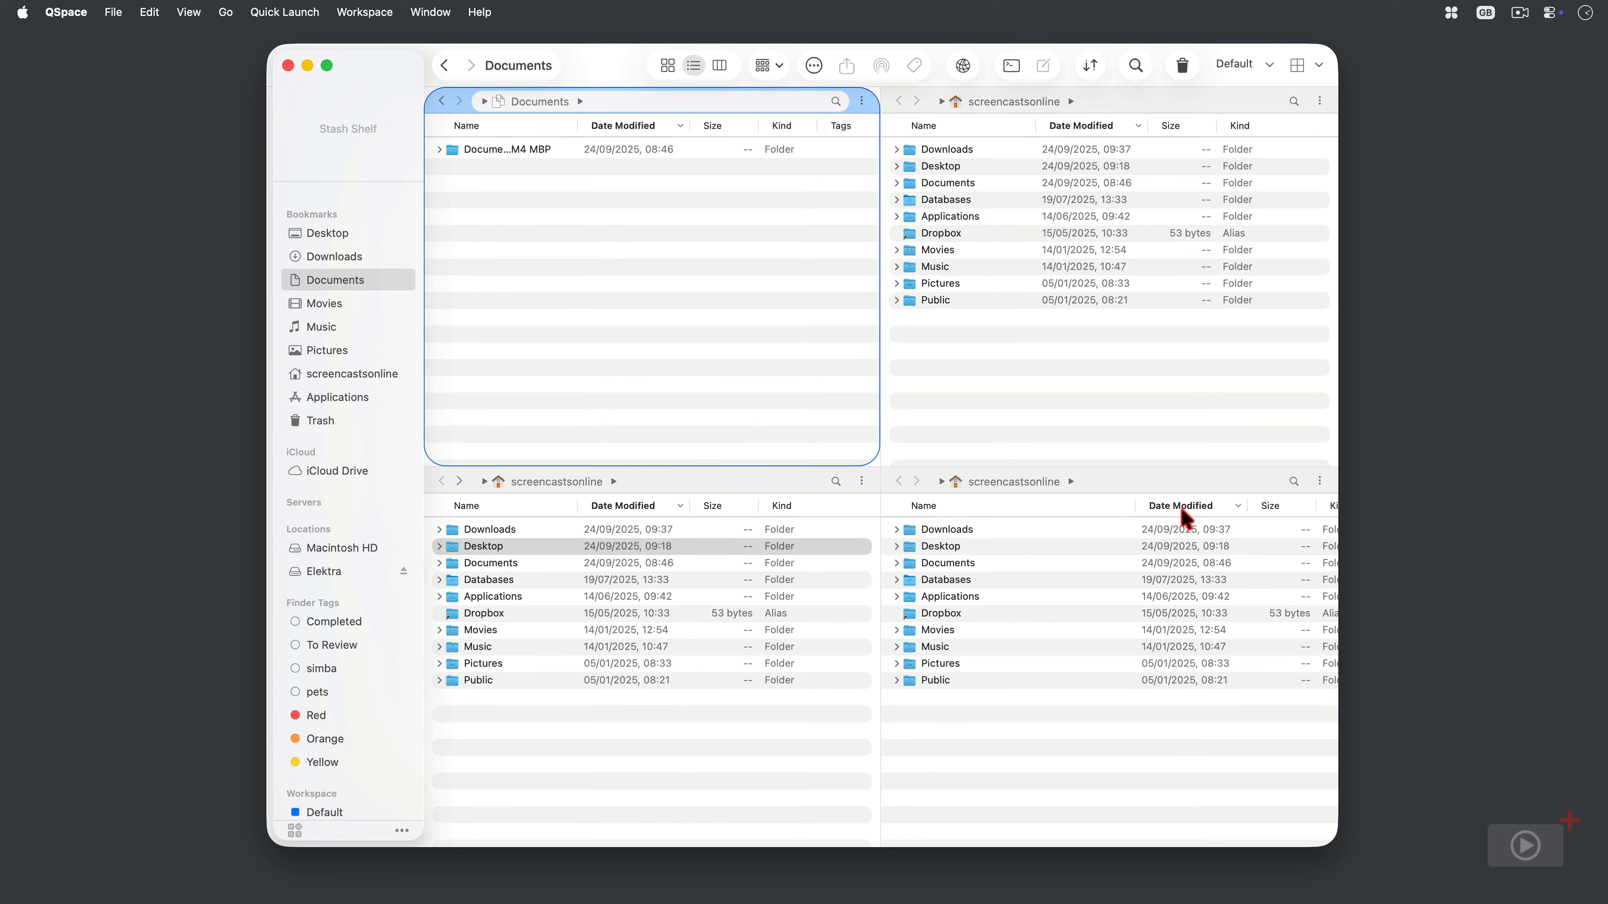
pyautogui.moveTo(1135, 501); pyautogui.dragTo(1011, 498)
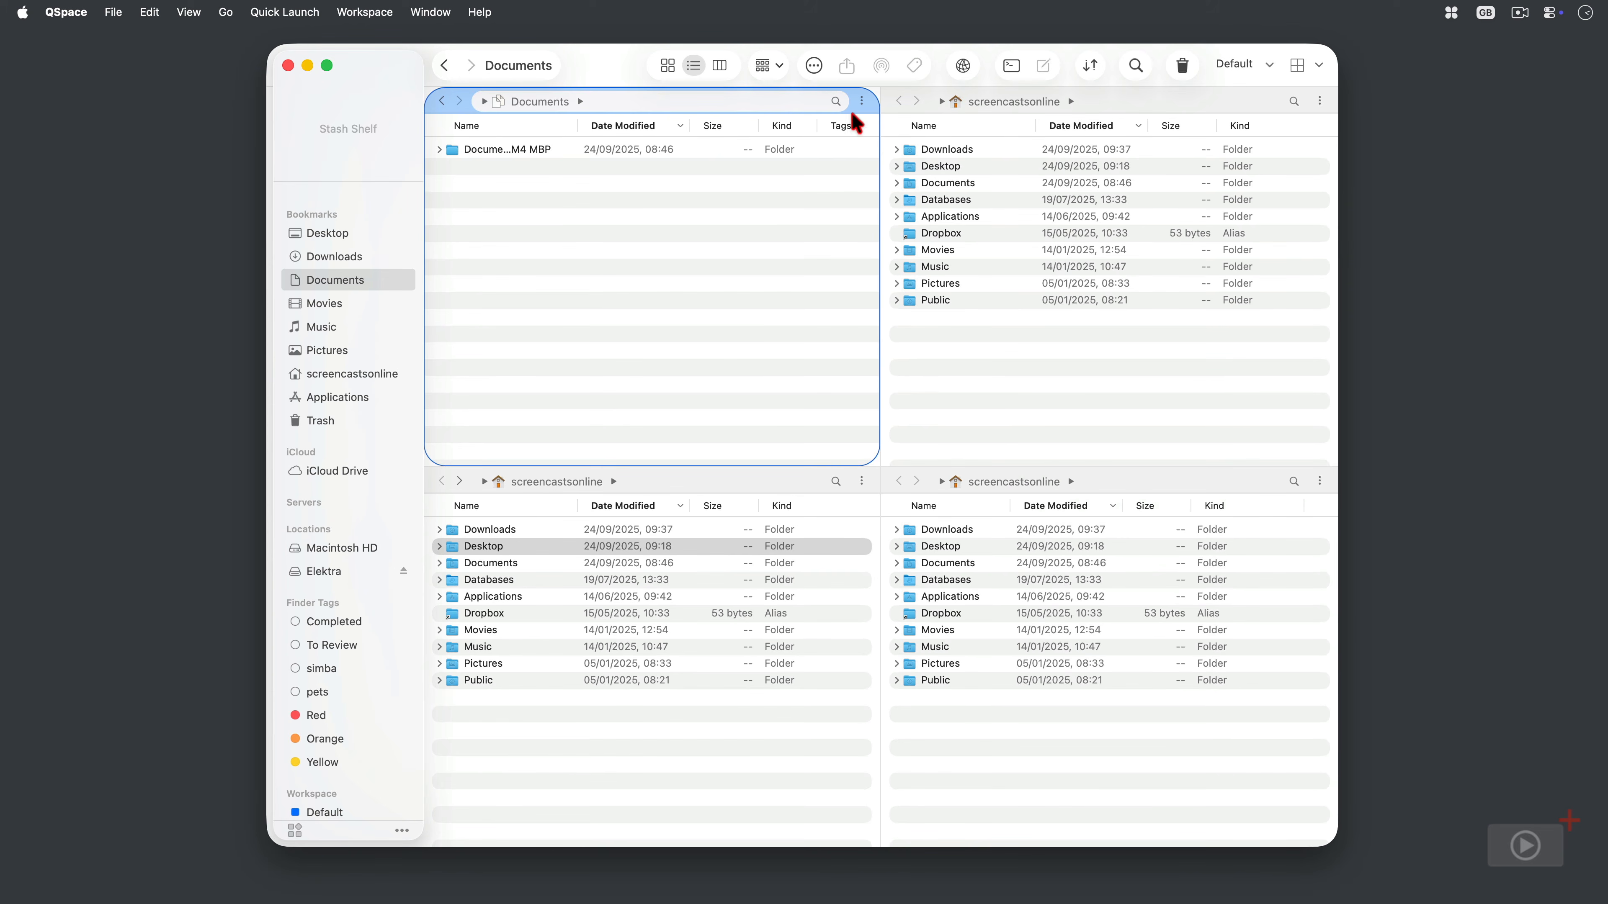
pyautogui.click(860, 101)
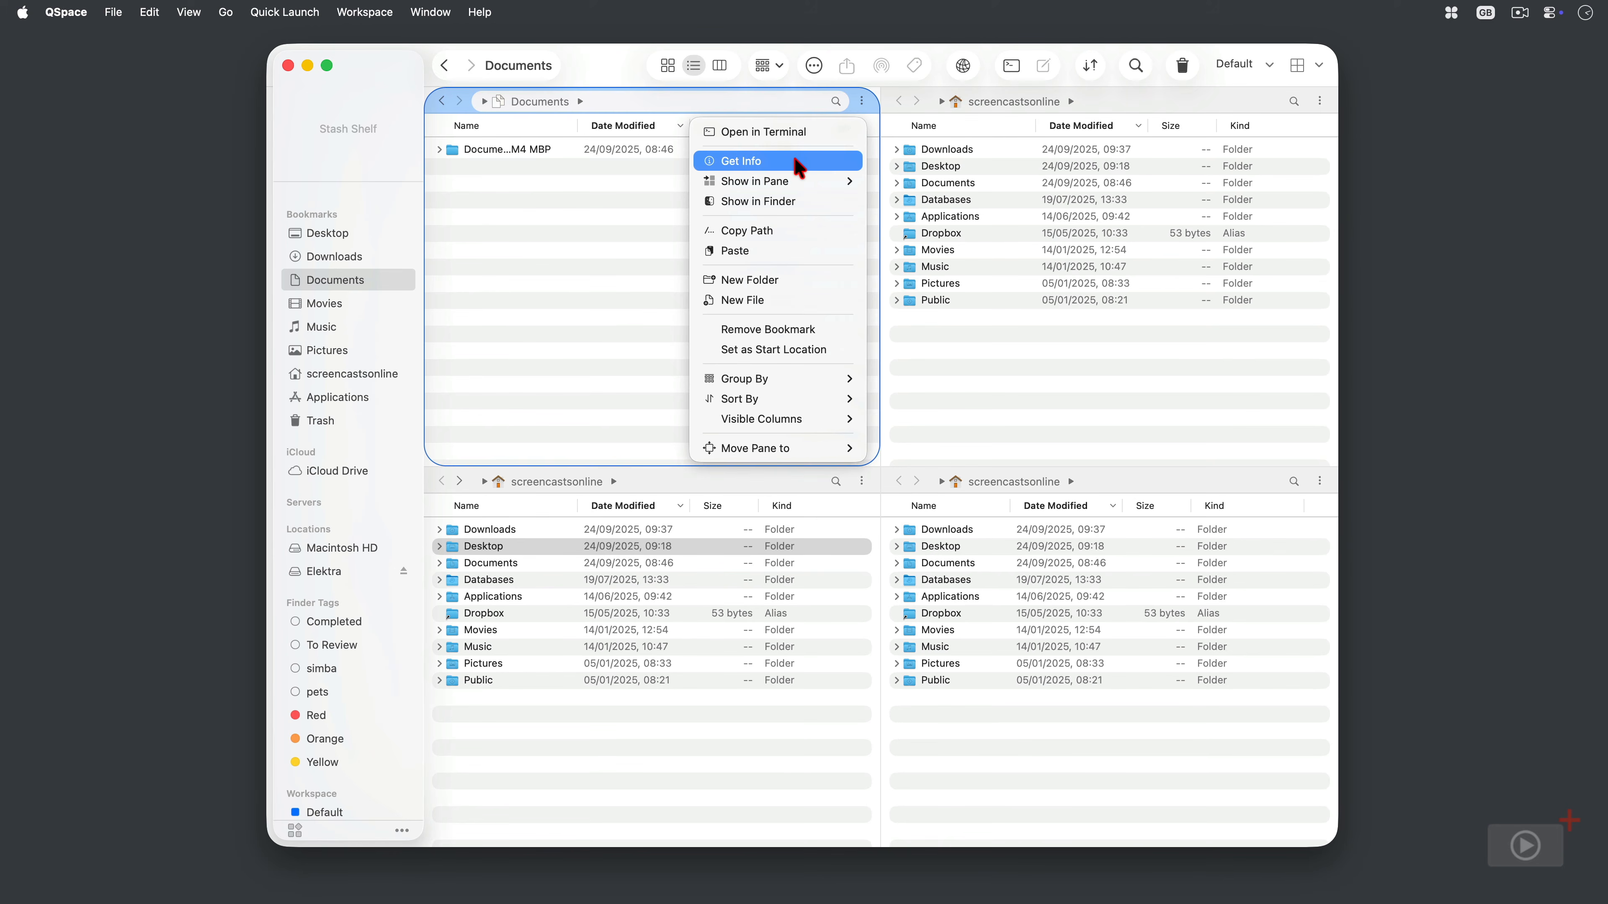
pyautogui.click(940, 425)
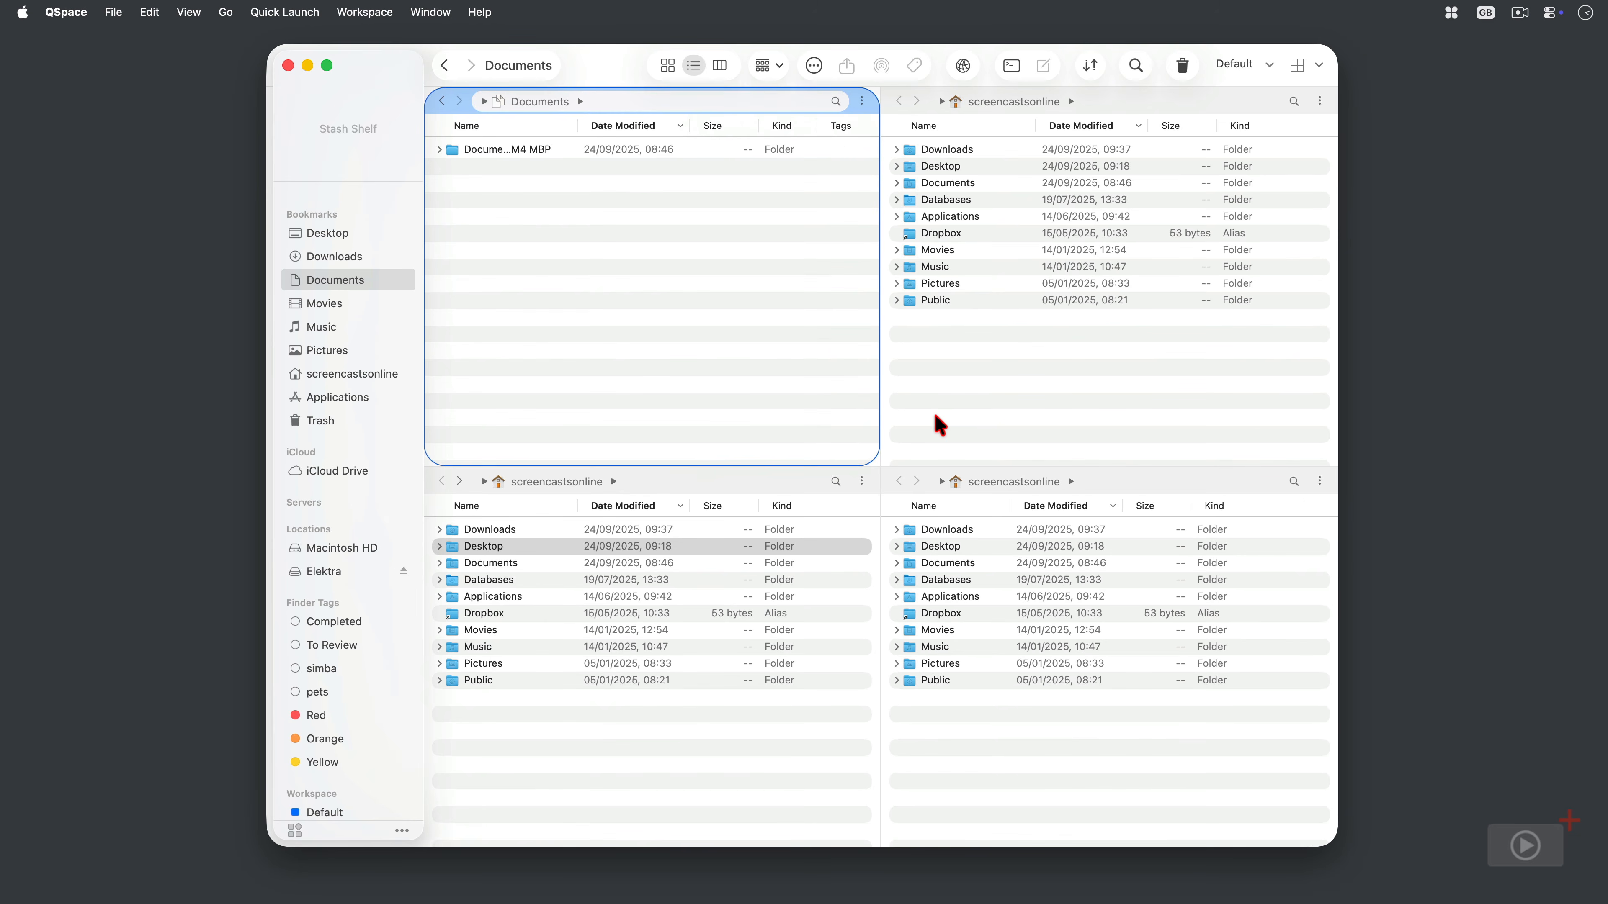
# - Customize the toolbar by adding the Get Info item just before the view type items
pyautogui.rightClick(623, 67)
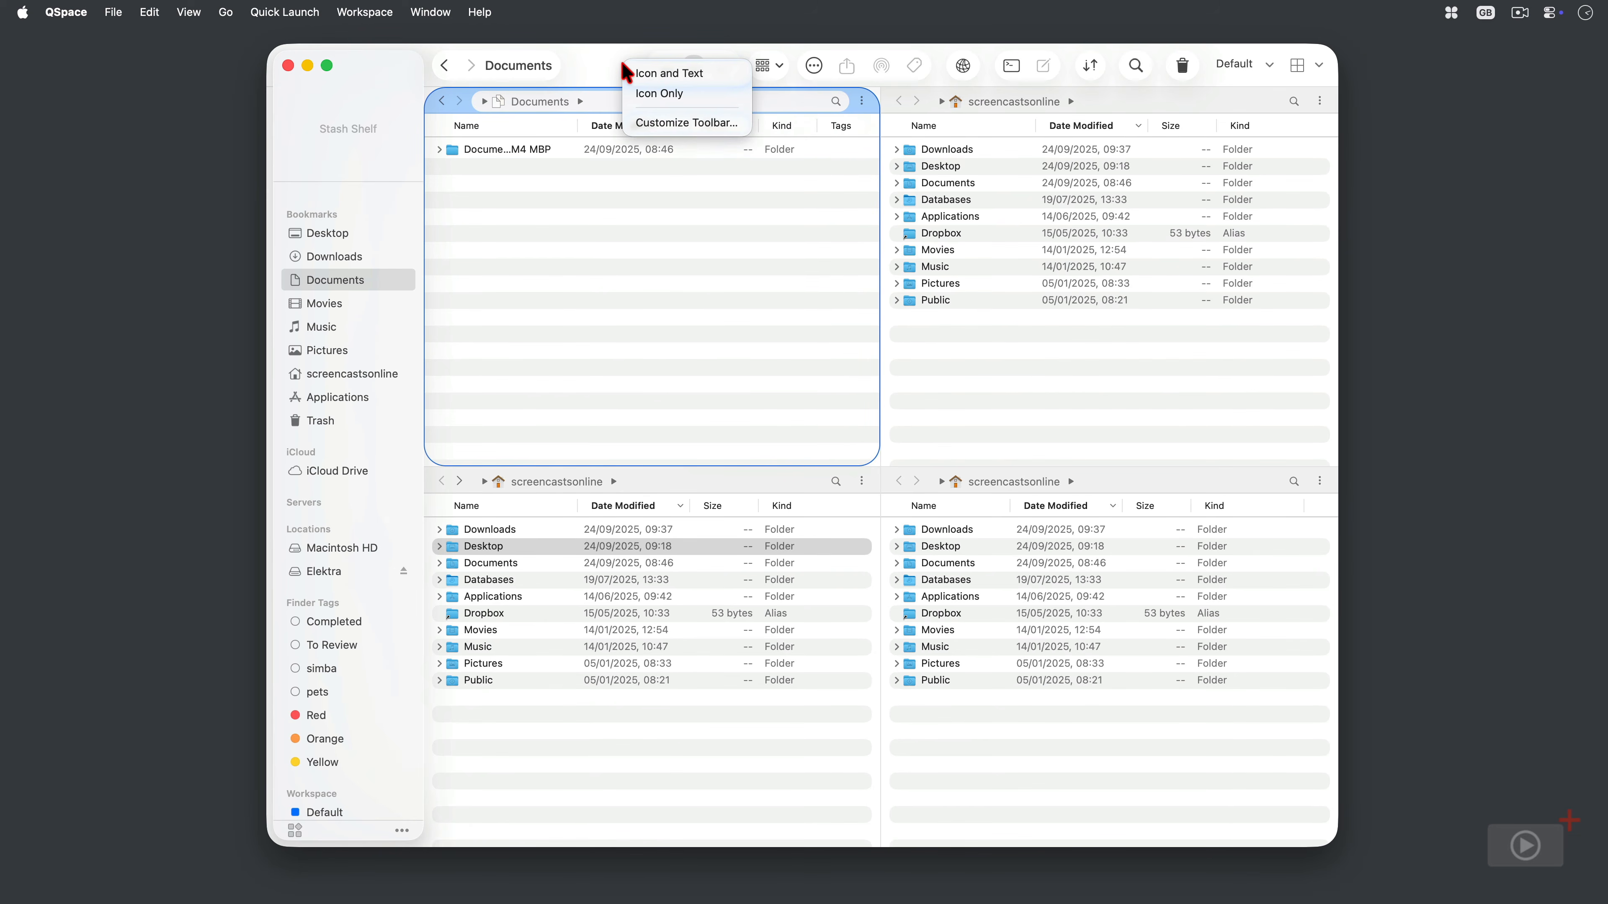
pyautogui.click(680, 122)
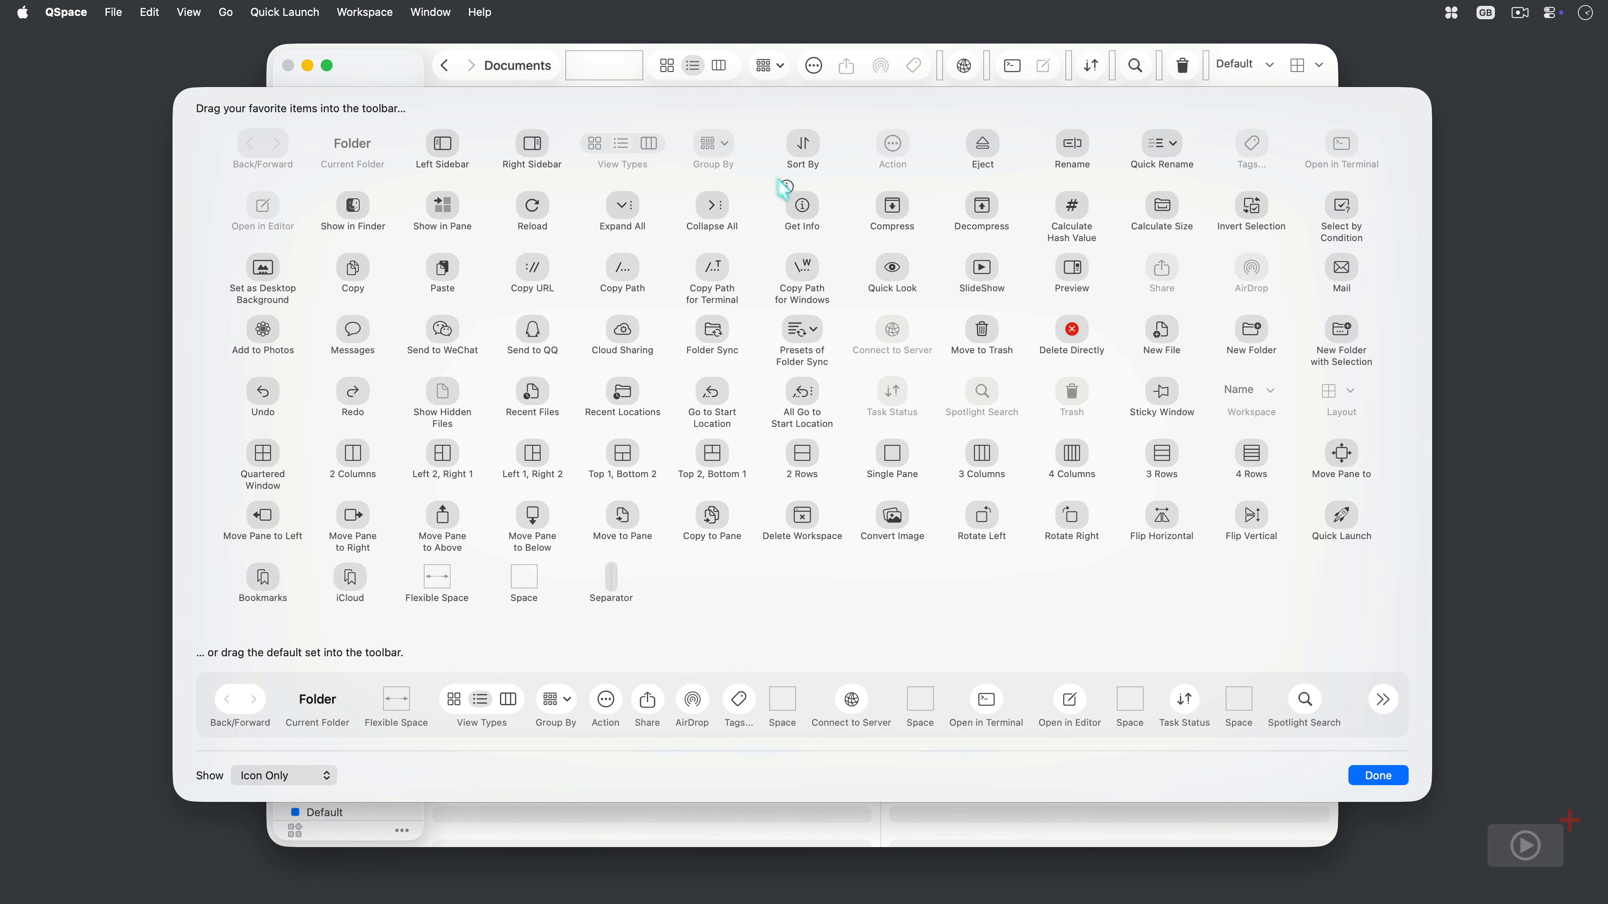
pyautogui.moveTo(699, 116); pyautogui.dragTo(630, 66)
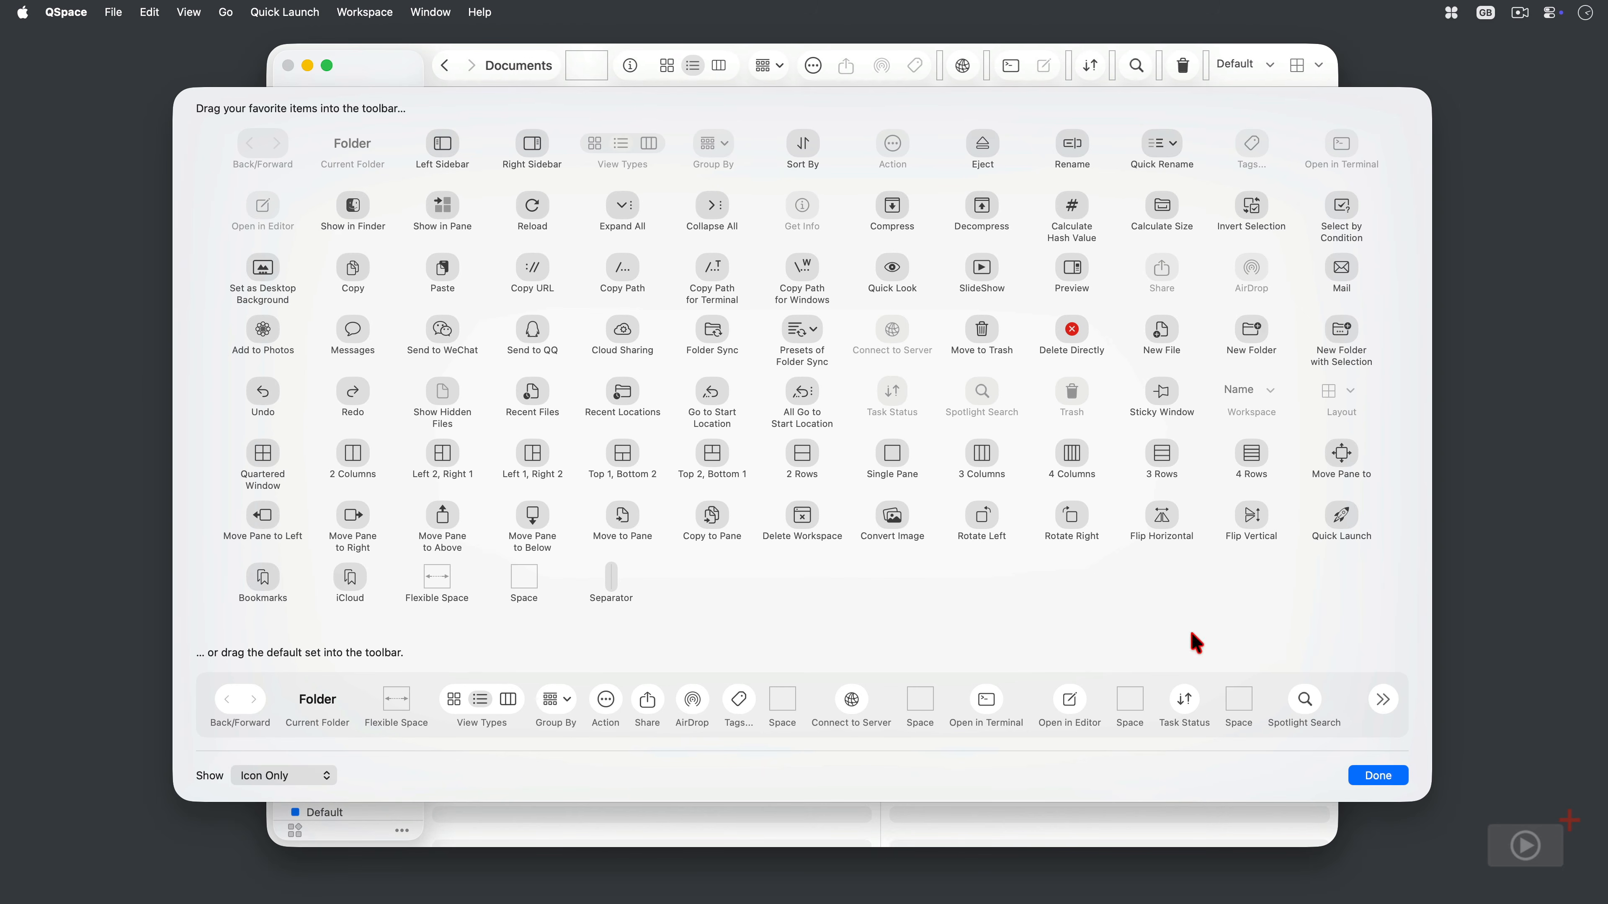
pyautogui.click(1388, 784)
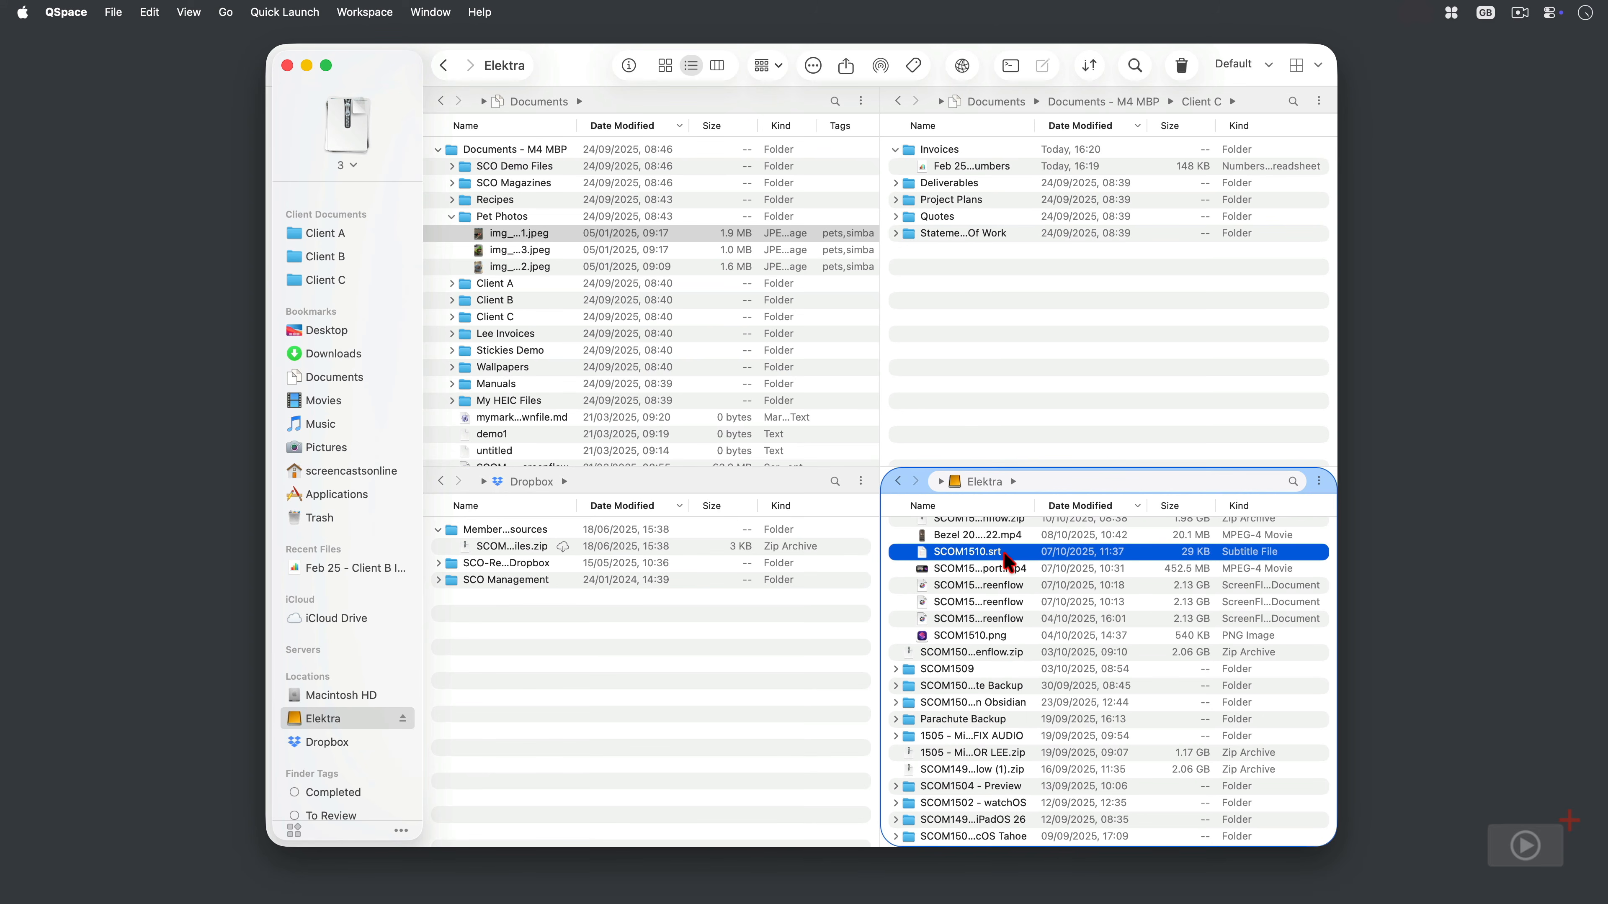
# - Open the Quick Launch settings and start a new item for the Quick Launch list
pyautogui.press('super+comma')
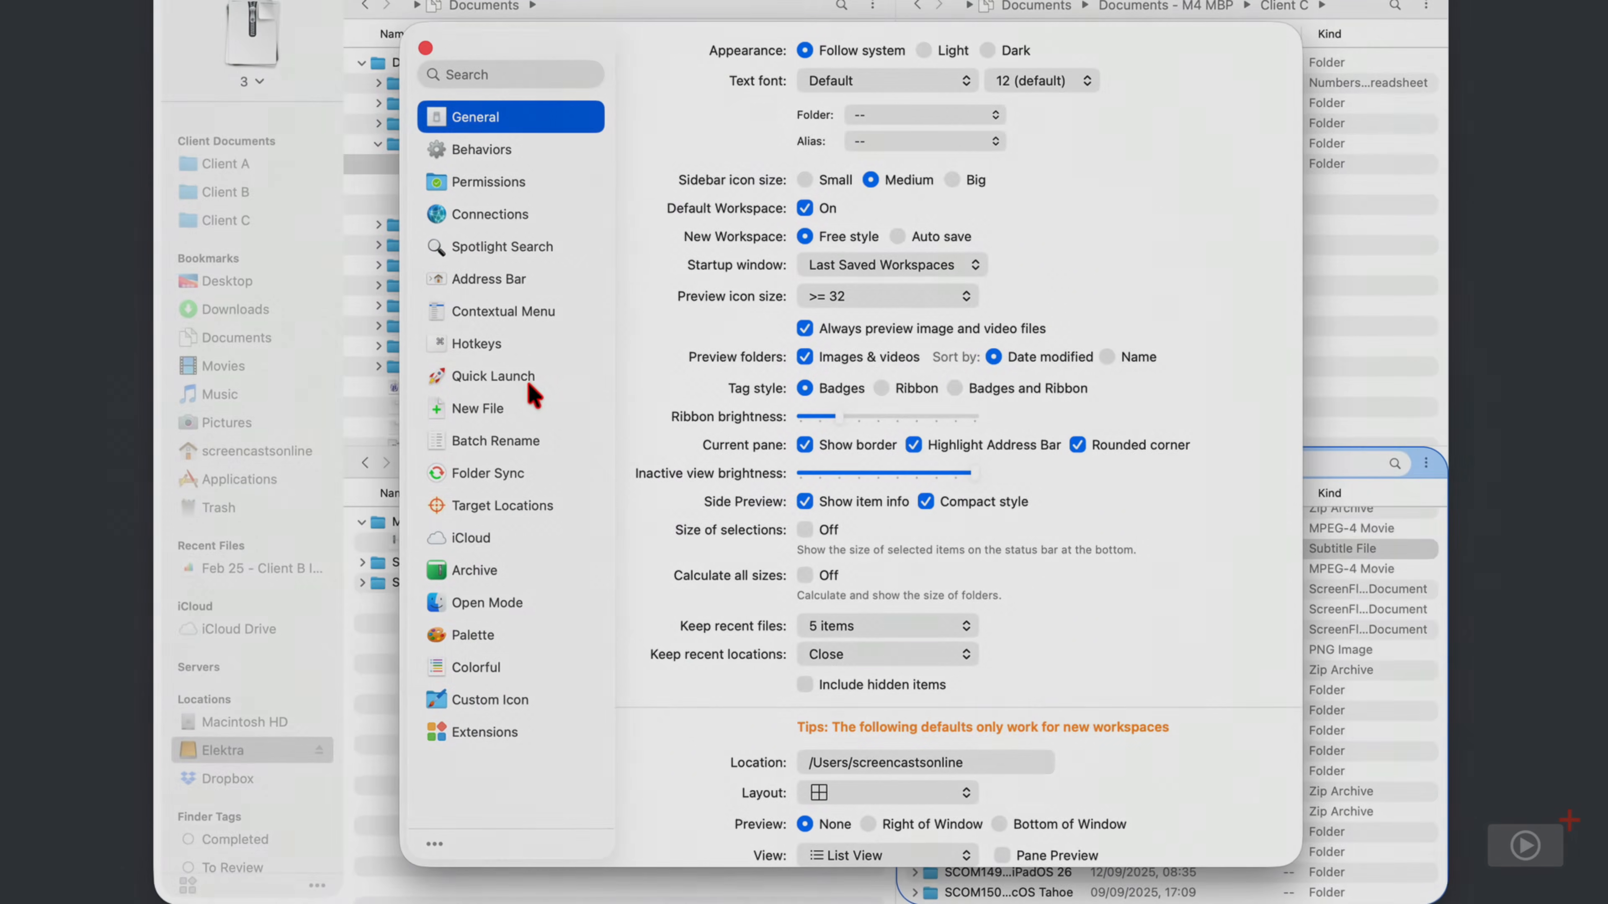
pyautogui.click(610, 409)
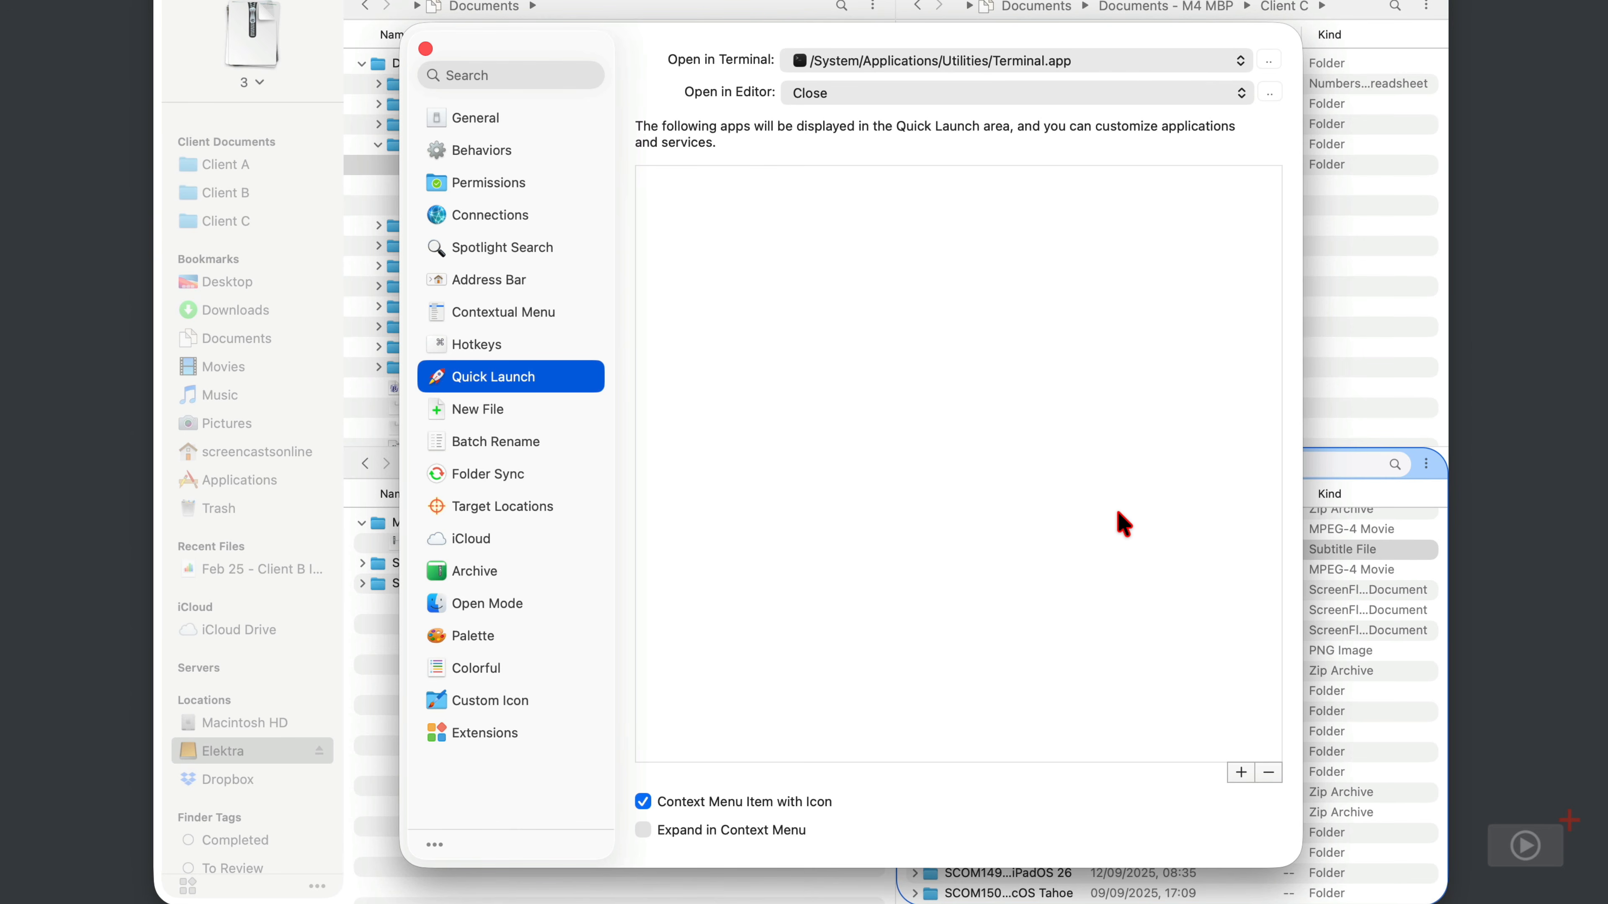
pyautogui.click(1240, 772)
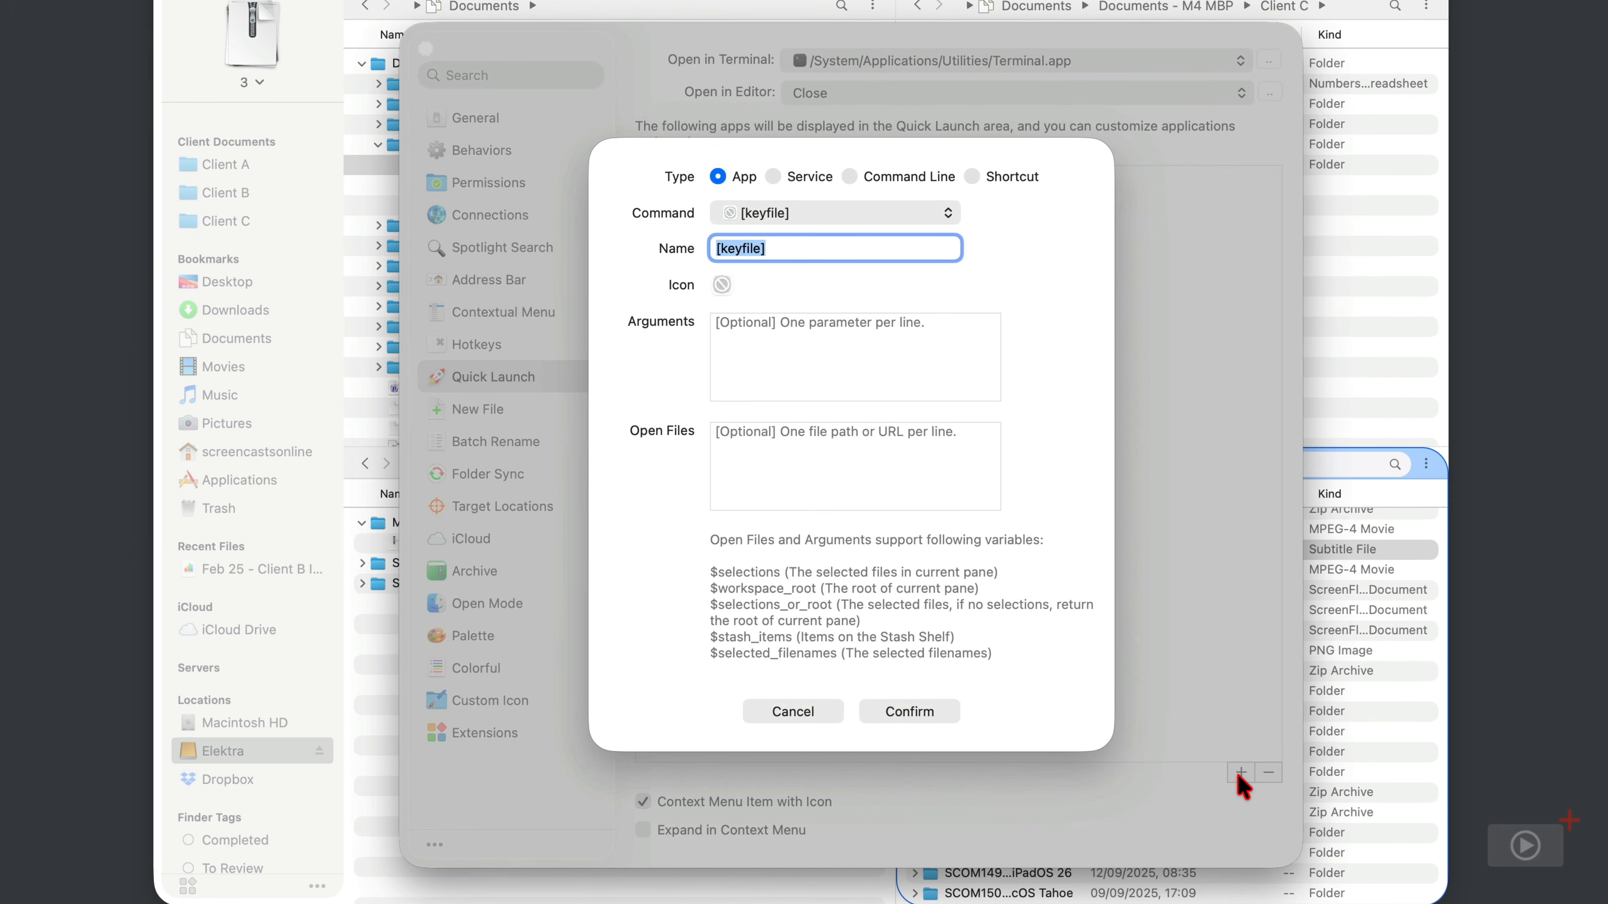
# - Examine the options offered for the Service, Command Line and Shortcut item types, including the list of available service commands
pyautogui.click(773, 177)
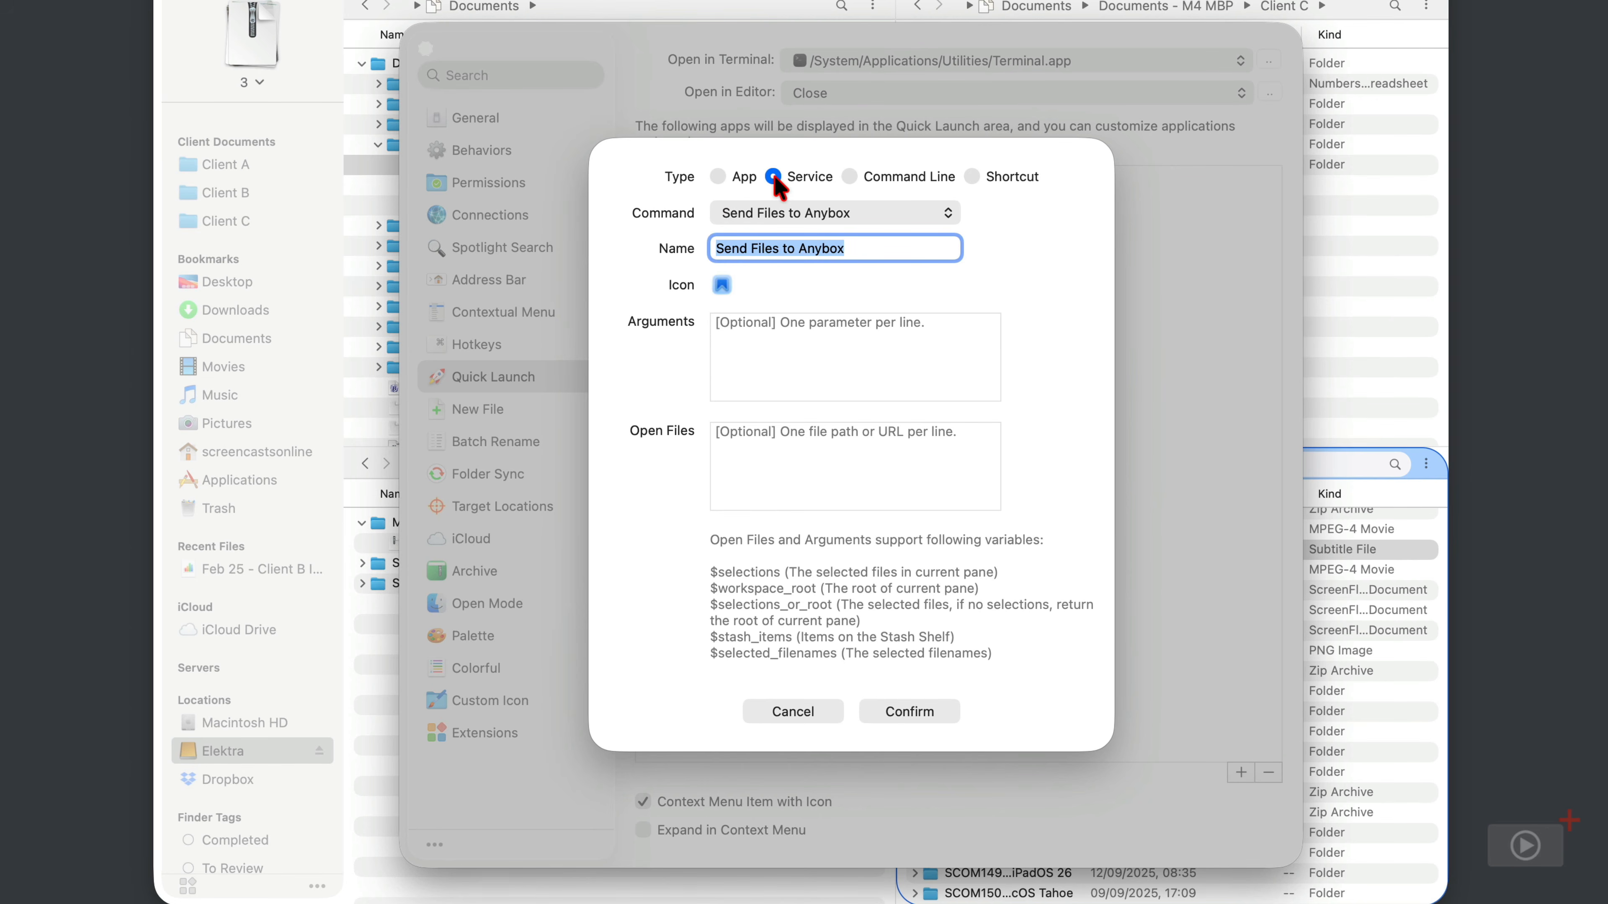
pyautogui.click(889, 212)
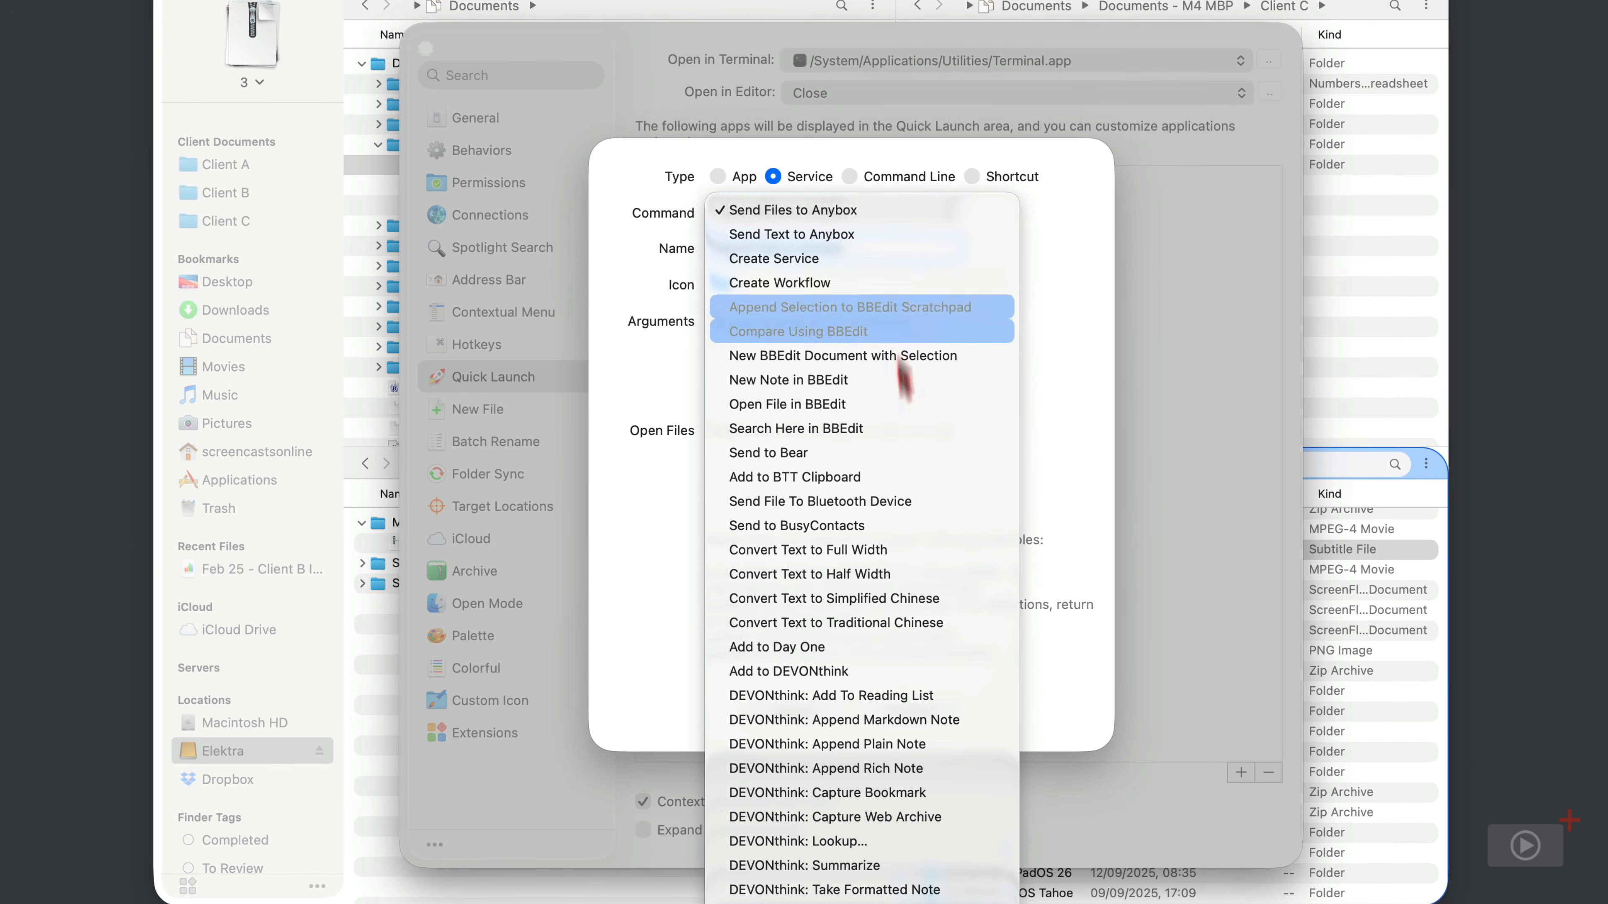
pyautogui.scroll(-10, 891, 690)
pyautogui.scroll(-6, 892, 690)
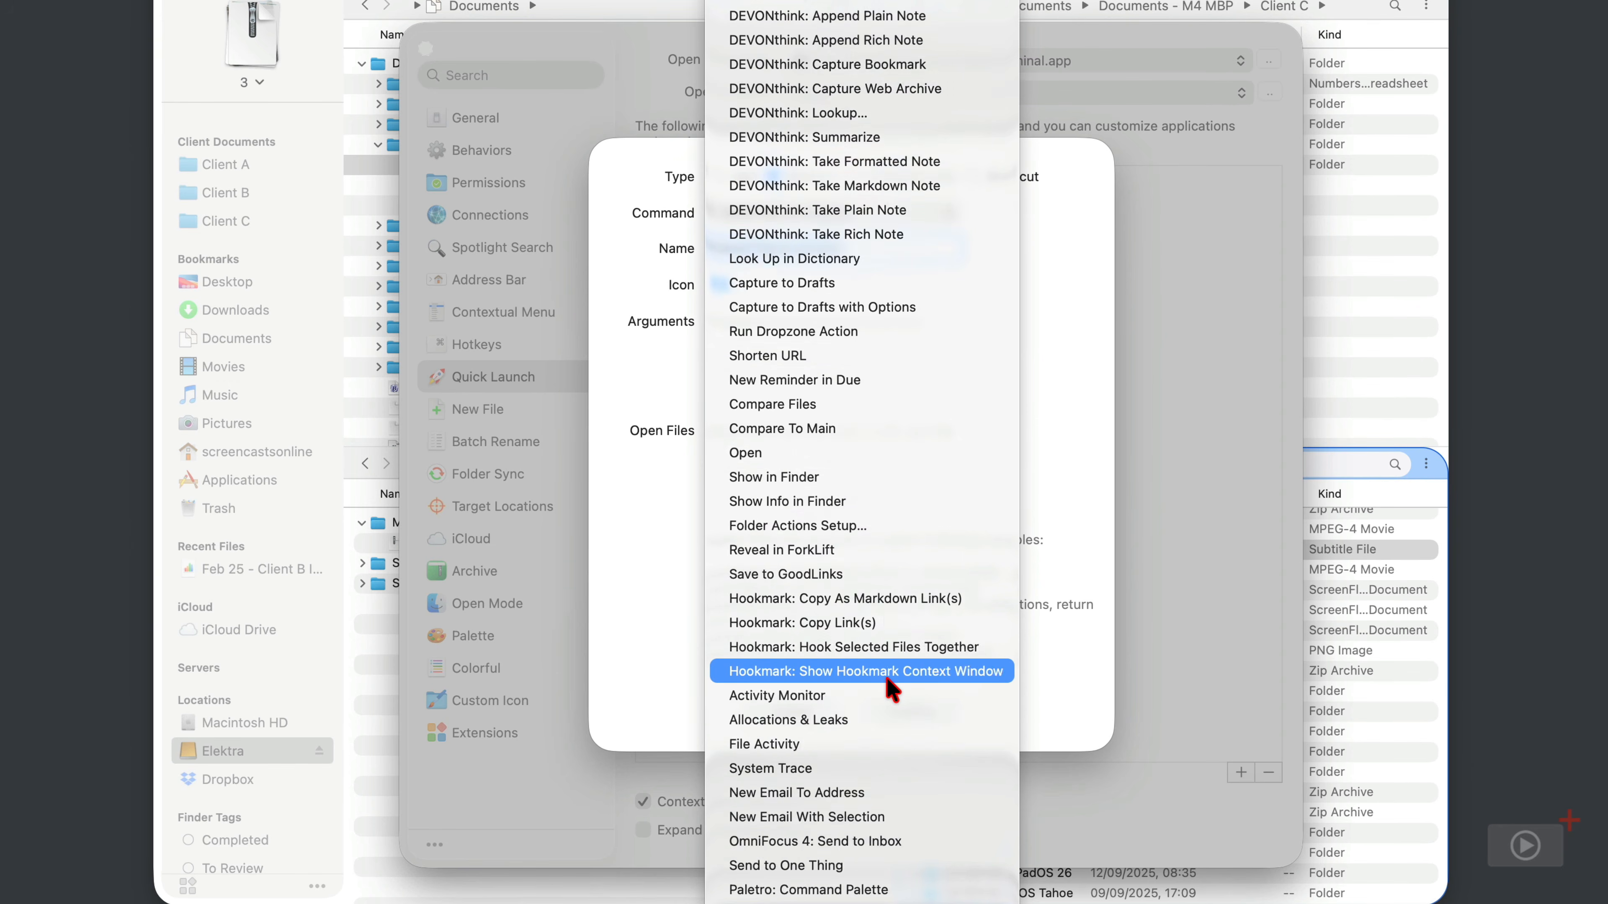
pyautogui.scroll(10, 892, 690)
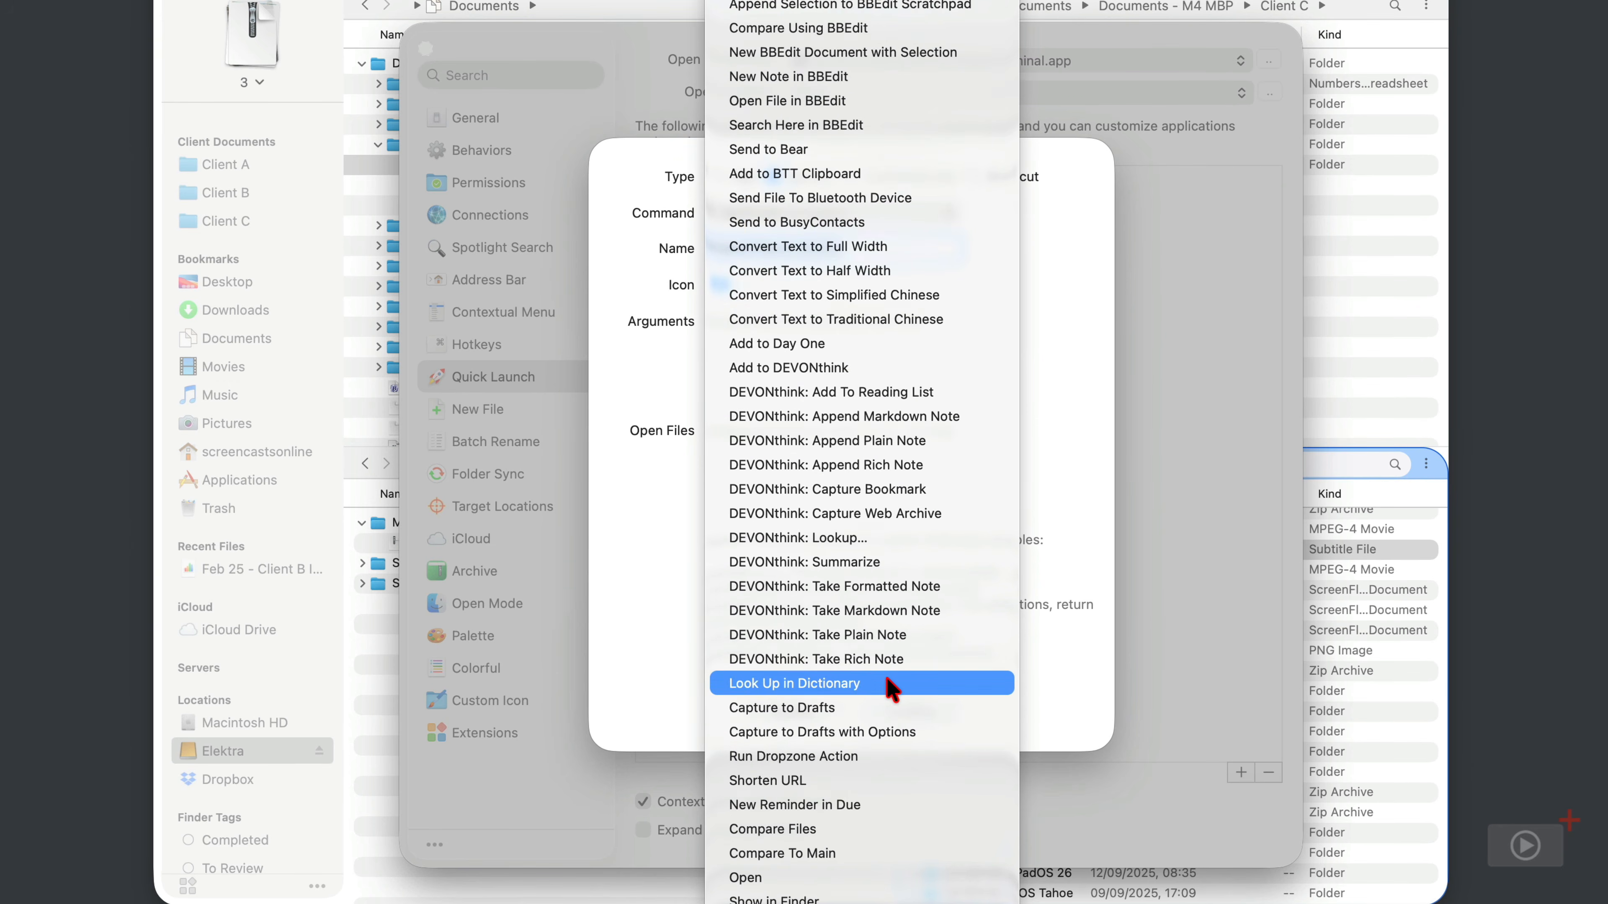
pyautogui.press('Escape')
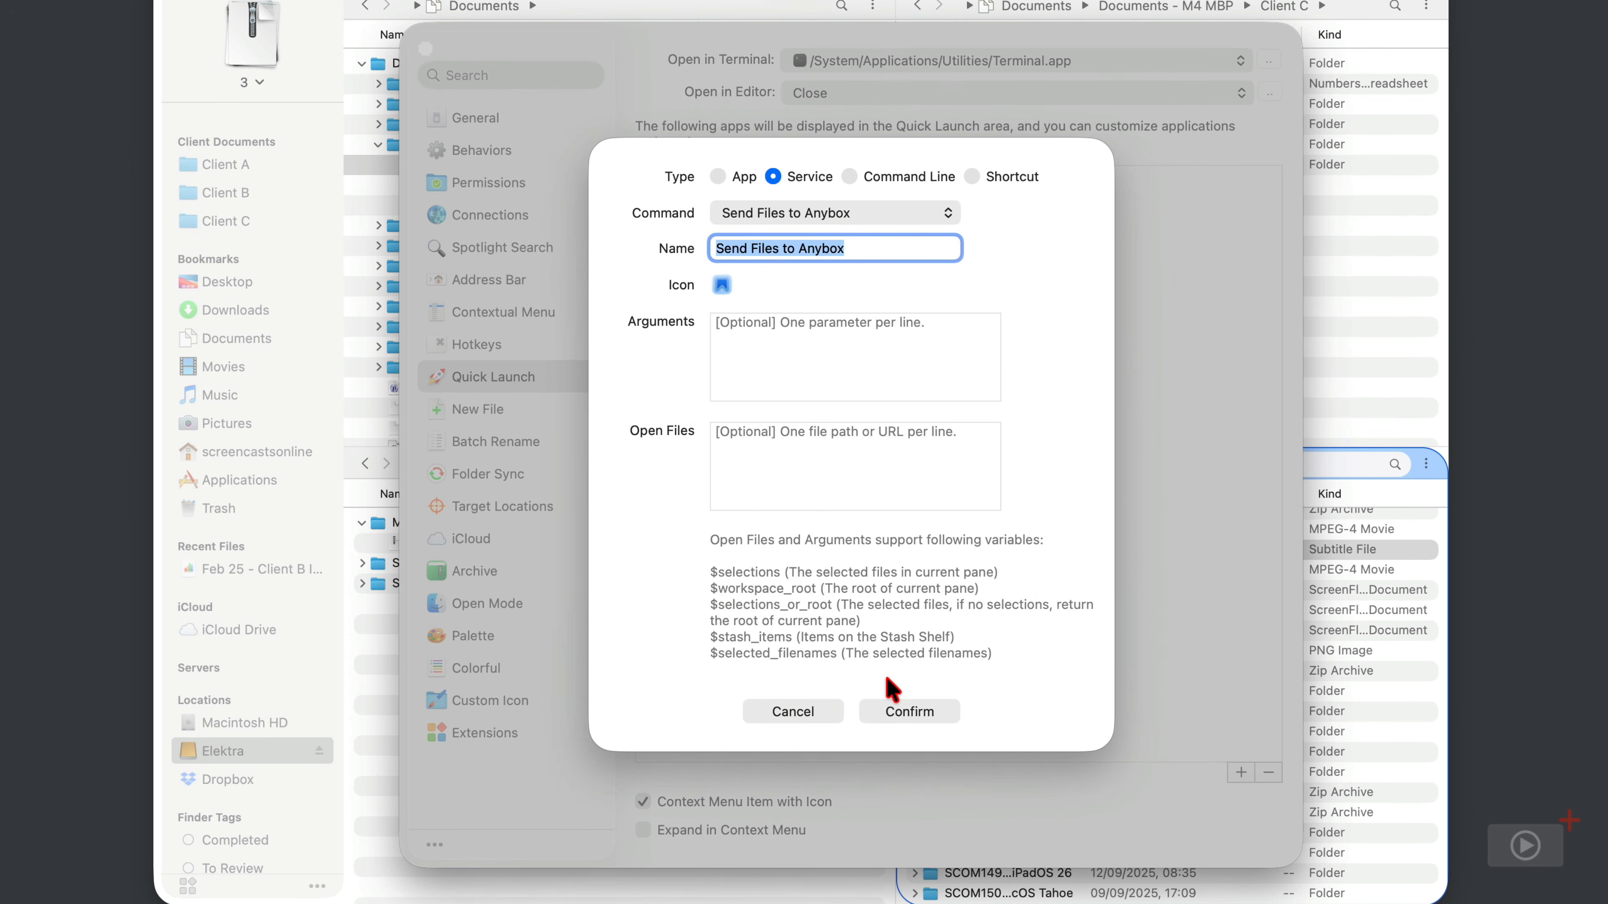
pyautogui.click(849, 176)
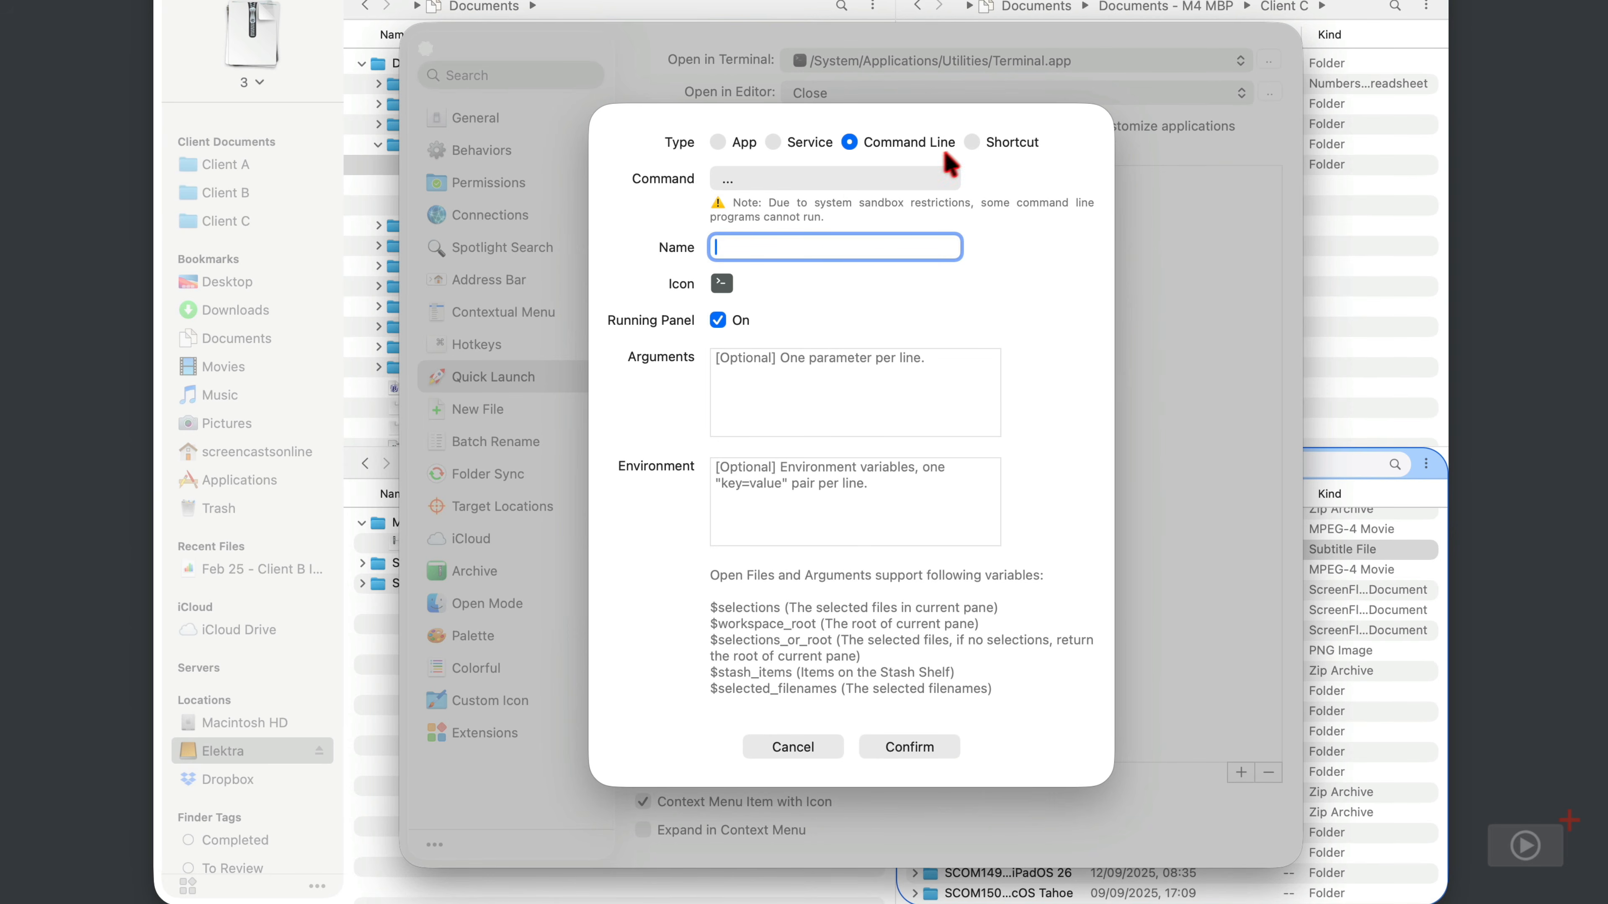
pyautogui.click(971, 143)
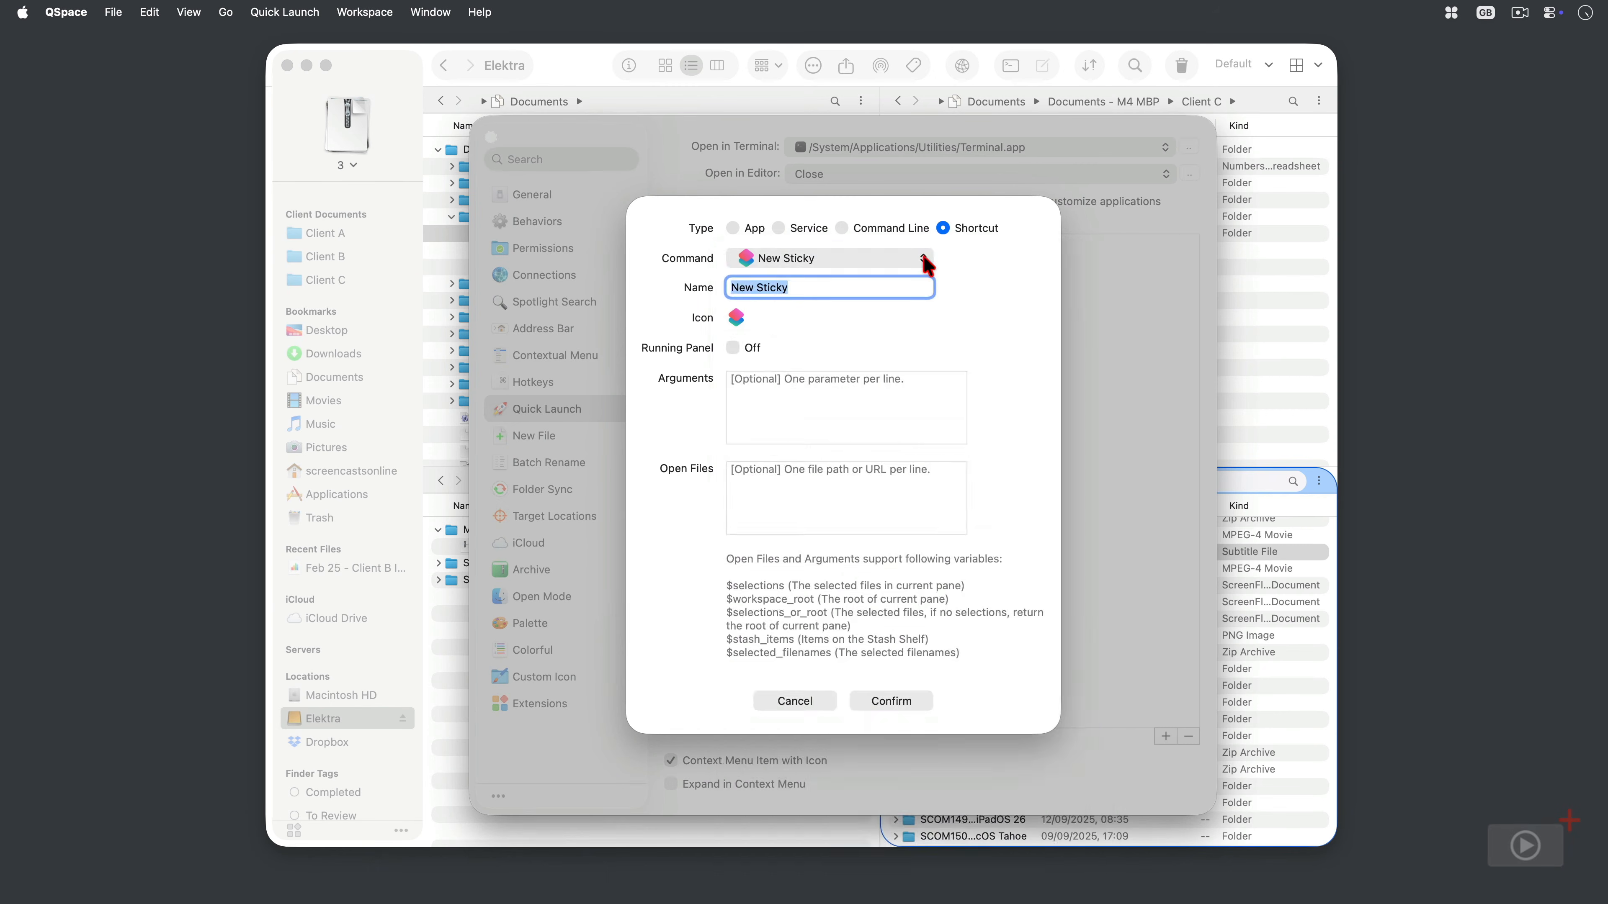
pyautogui.click(950, 198)
# - Create an App-type Quick Launch item that runs BBEdit, with Open Files set to $selections
pyautogui.click(733, 229)
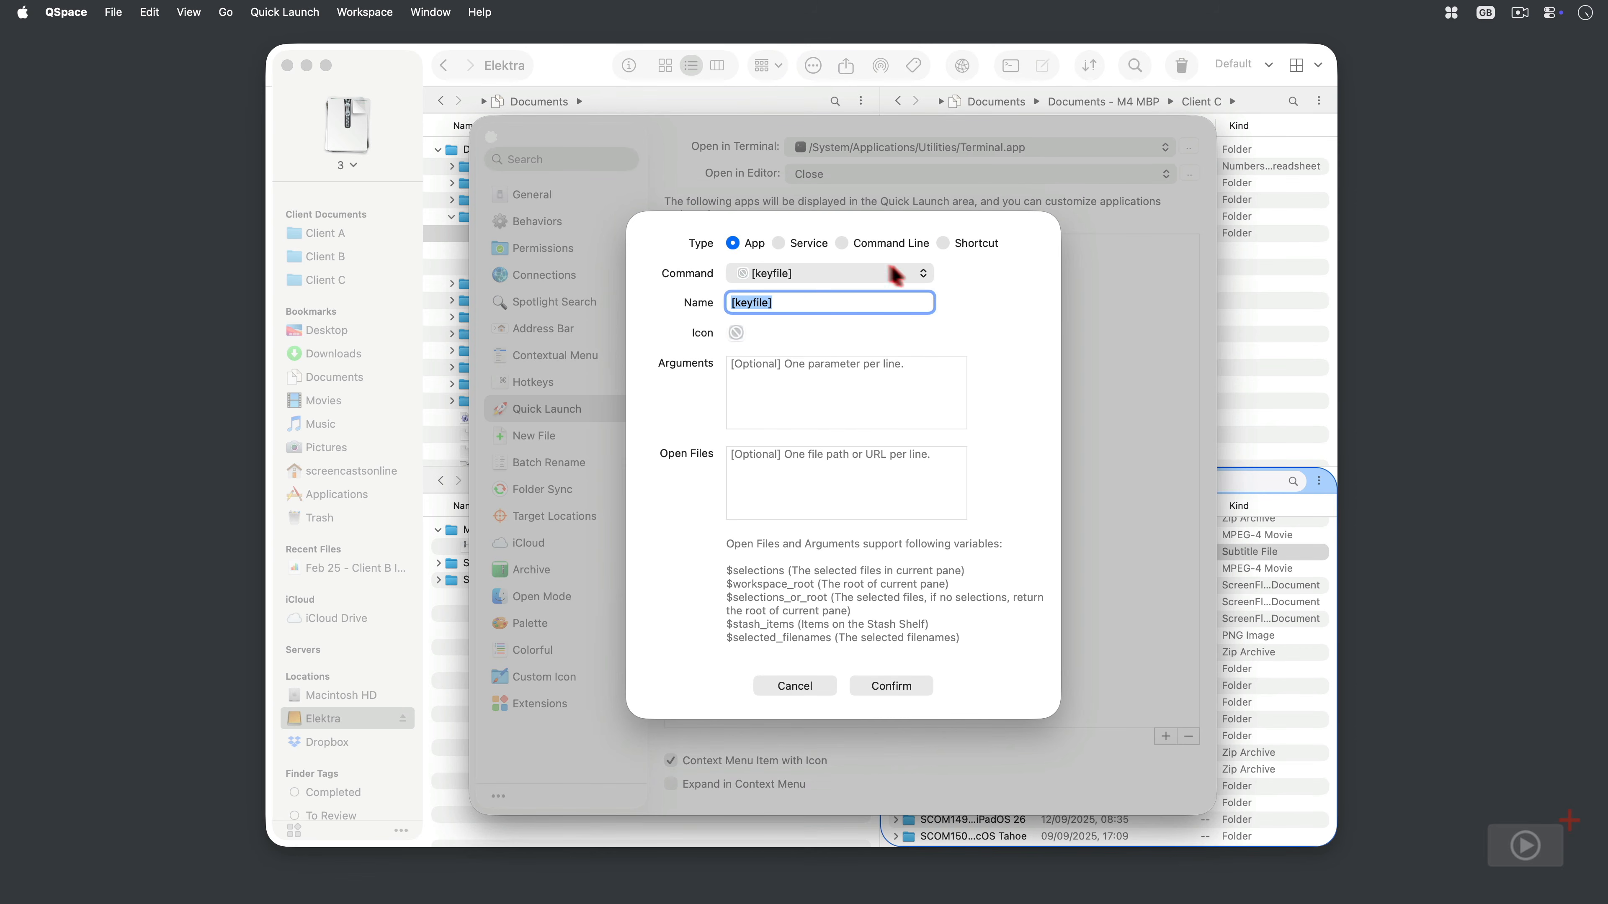
pyautogui.click(914, 274)
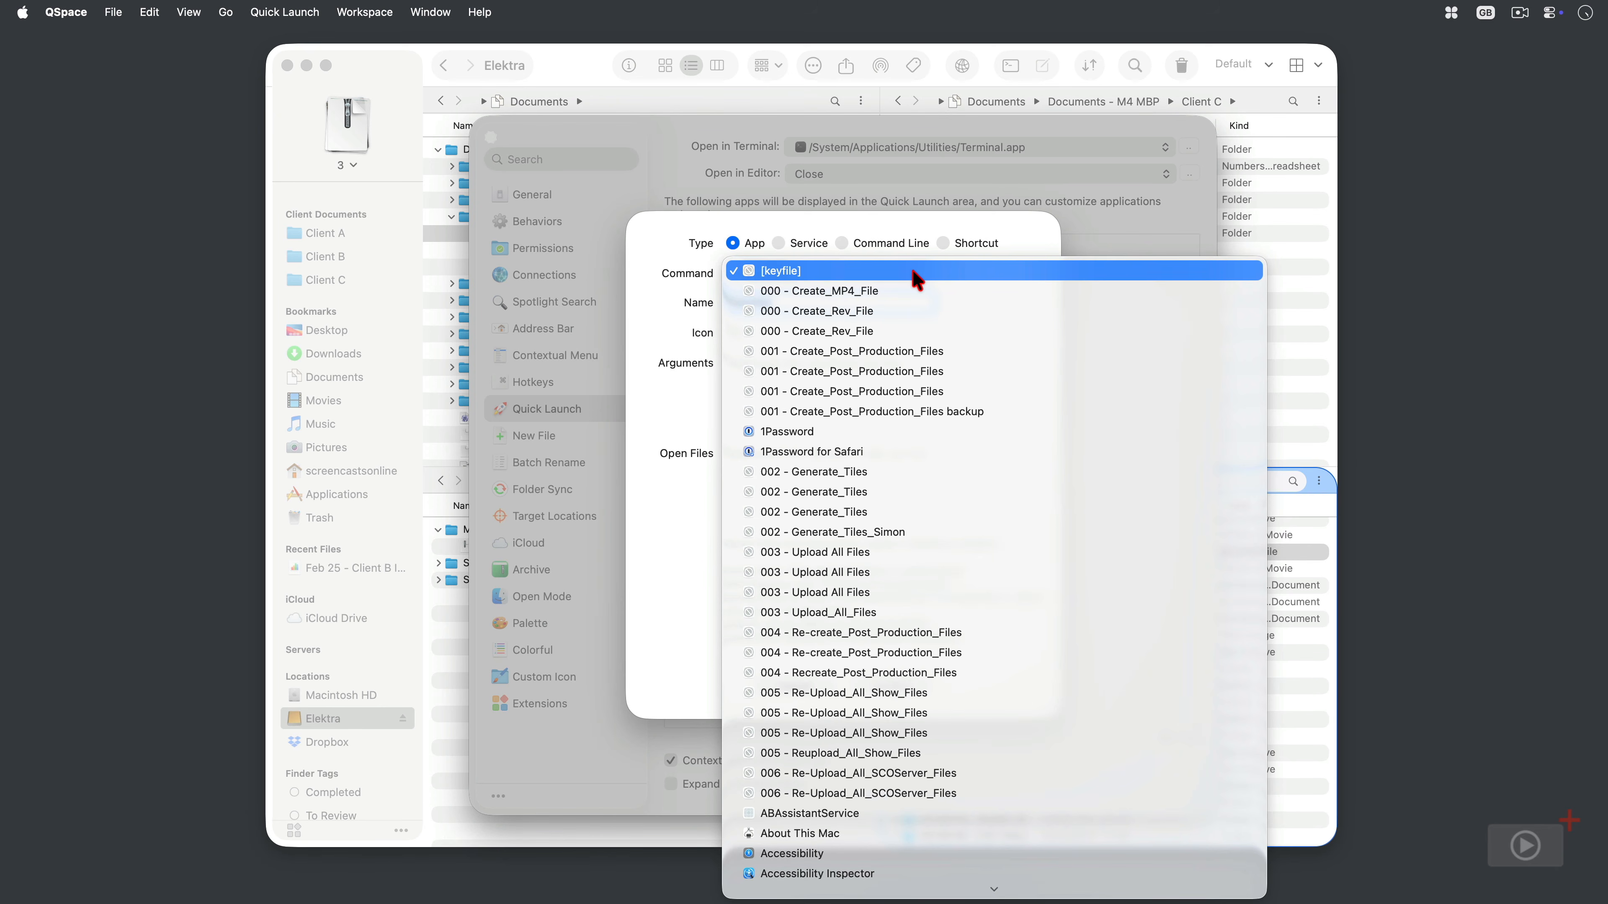
pyautogui.write('bb')
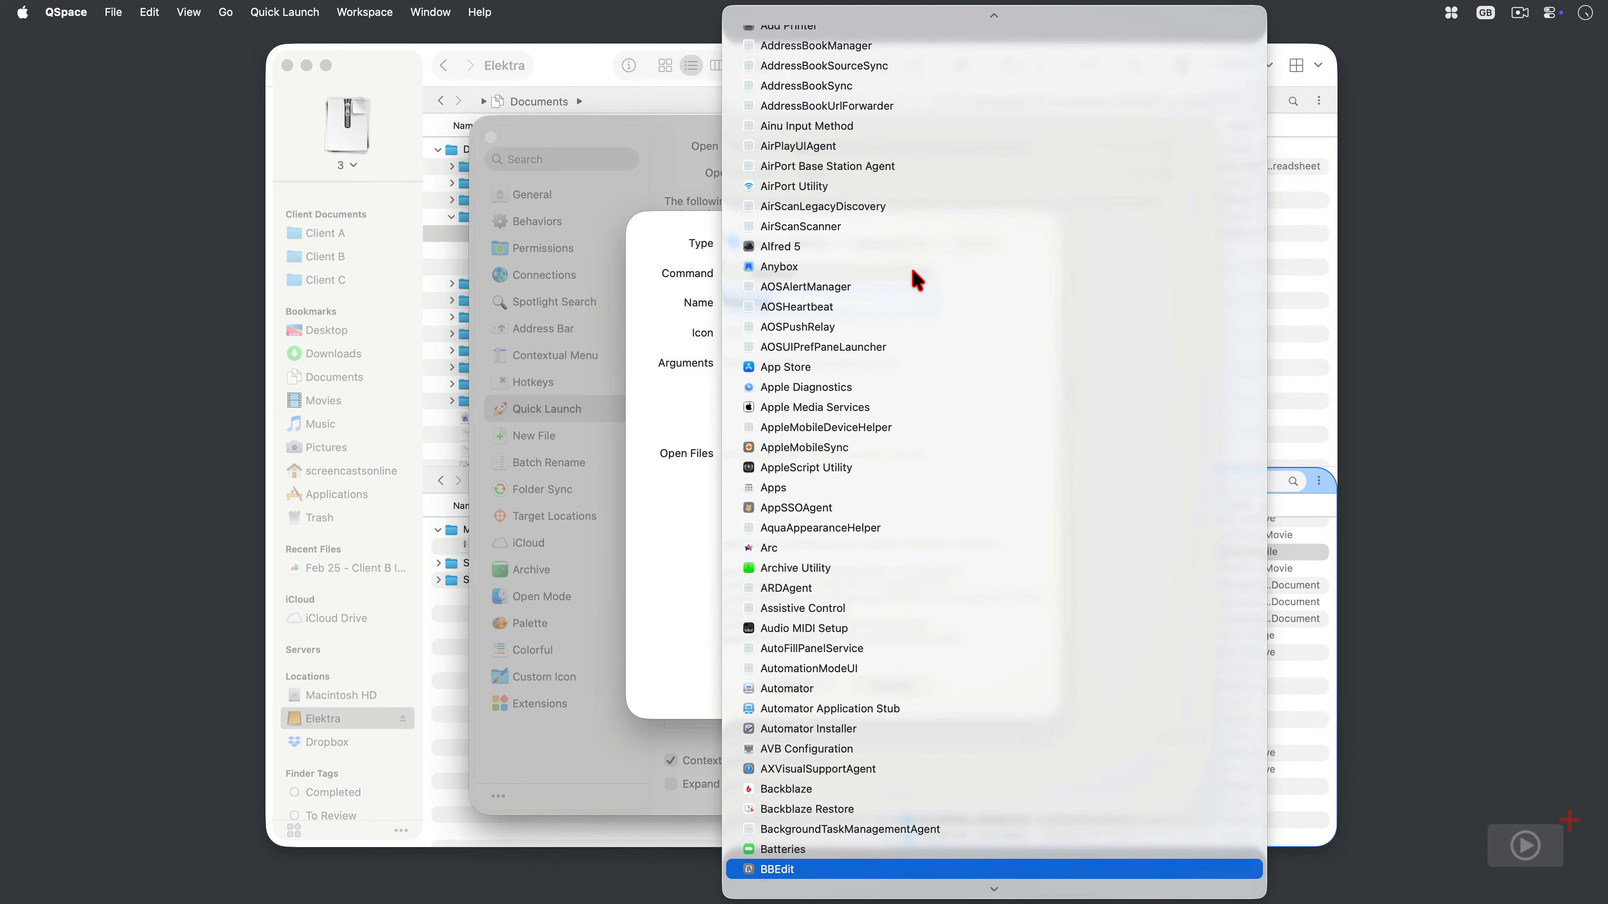
pyautogui.press('Return')
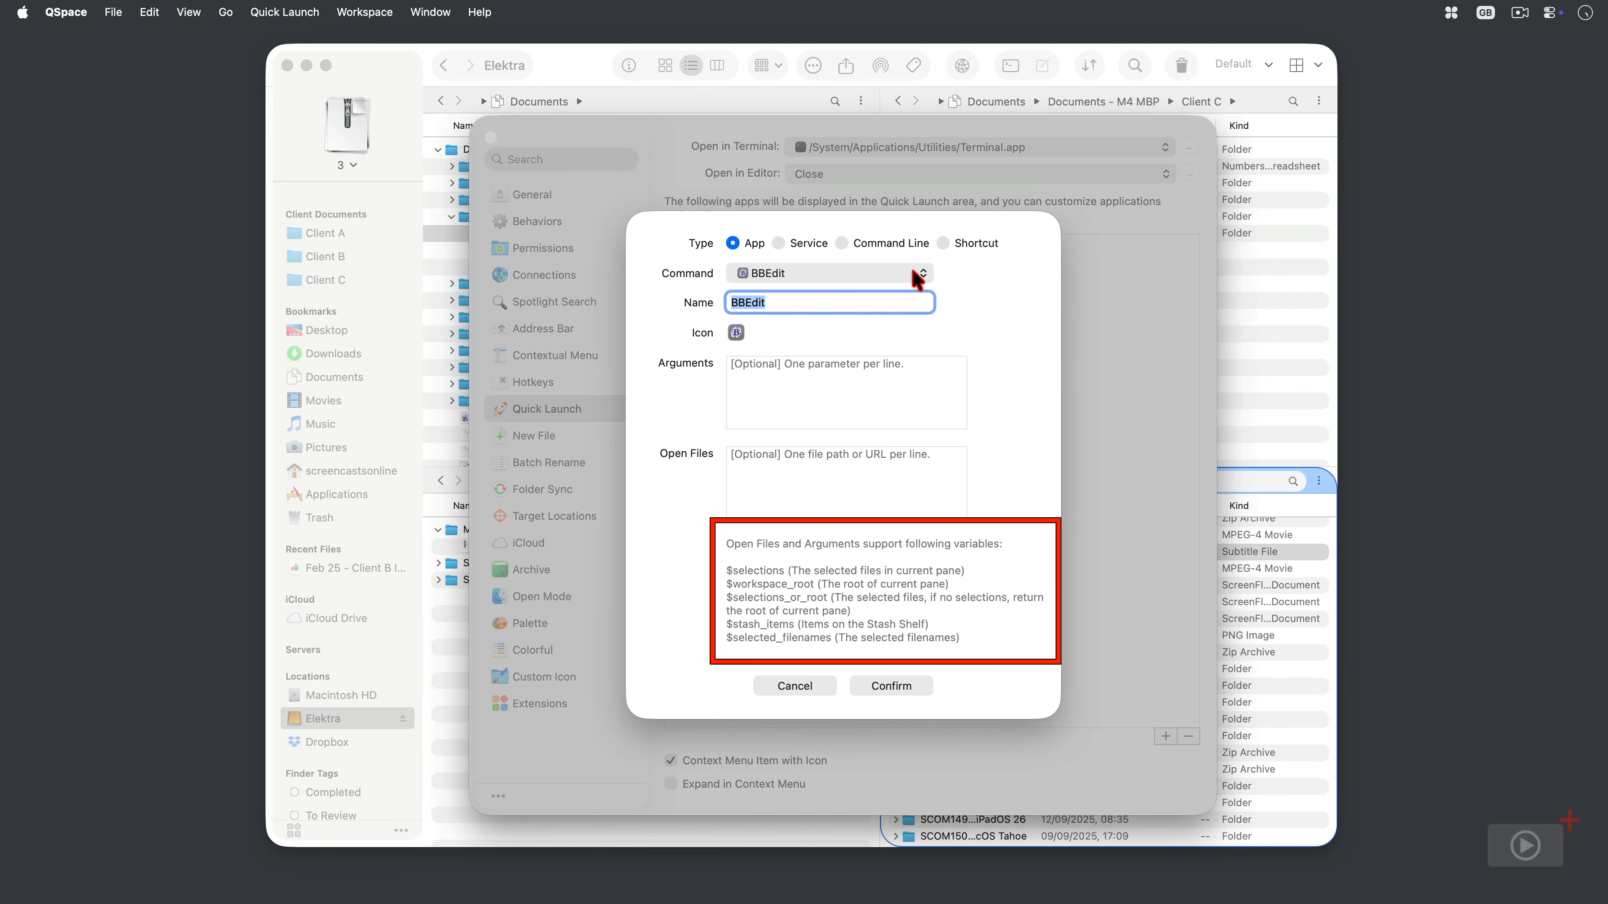
pyautogui.click(823, 461)
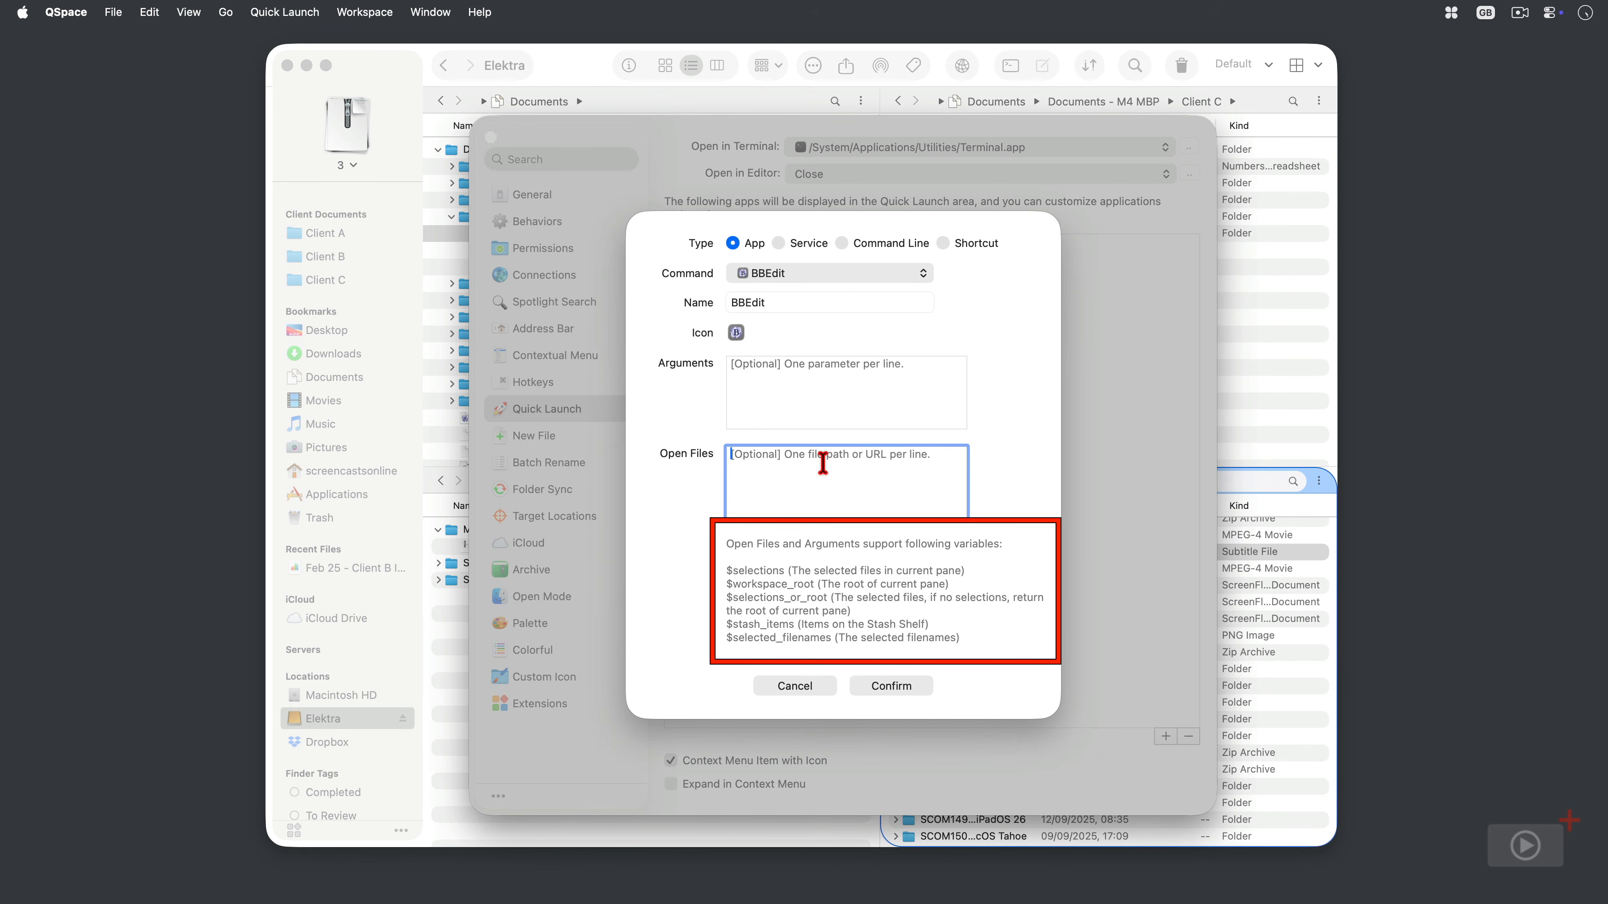
pyautogui.write('$')
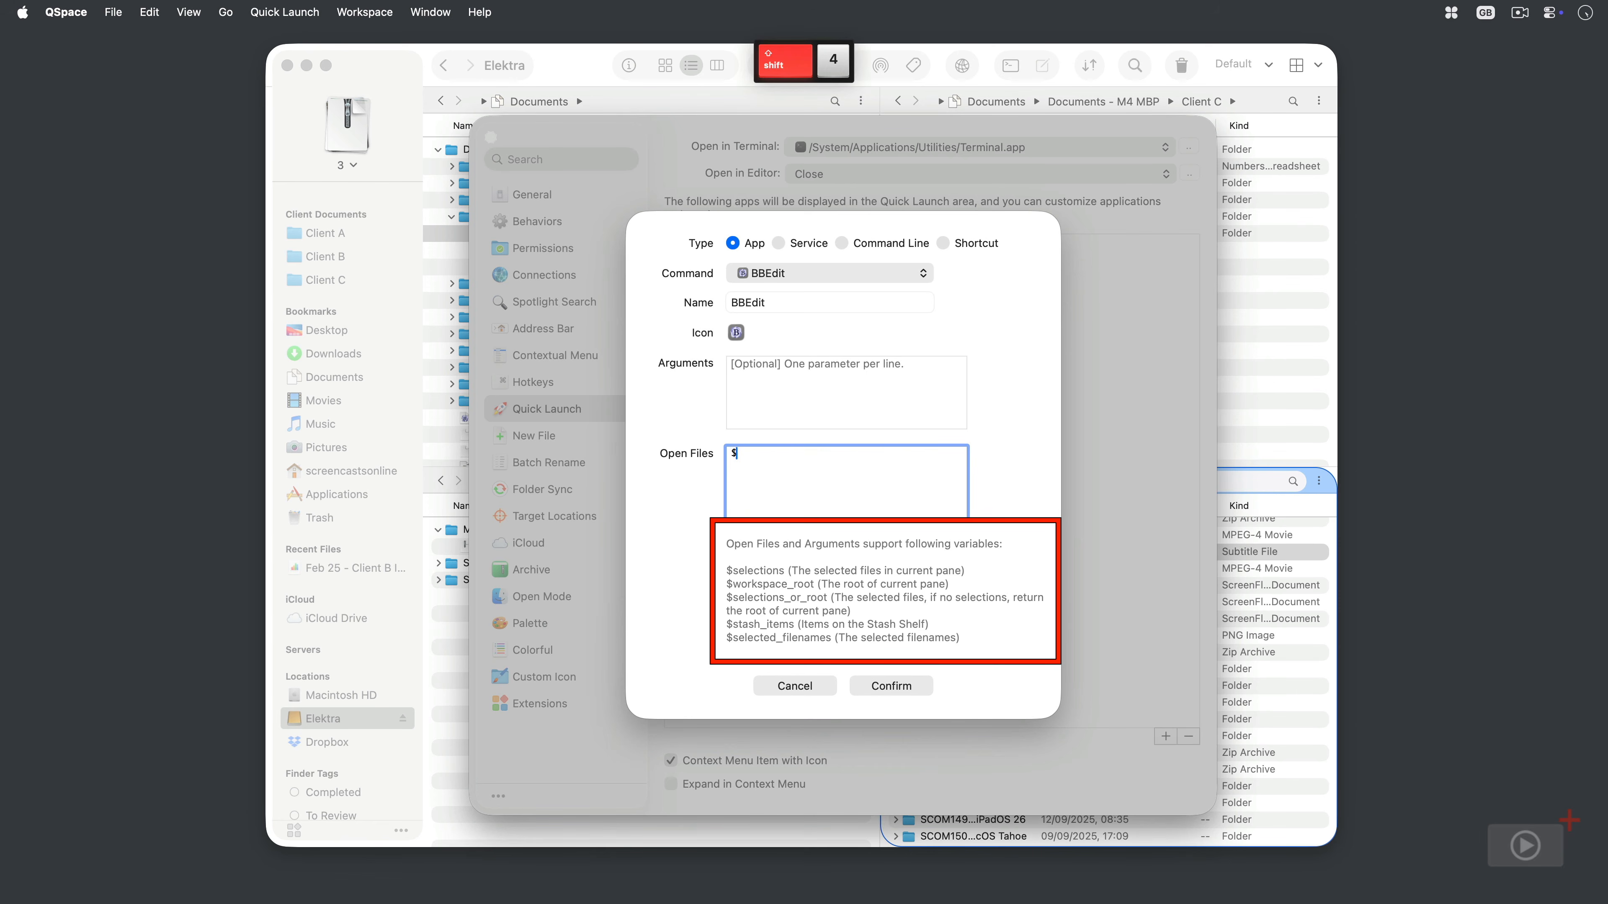
pyautogui.write('selections')
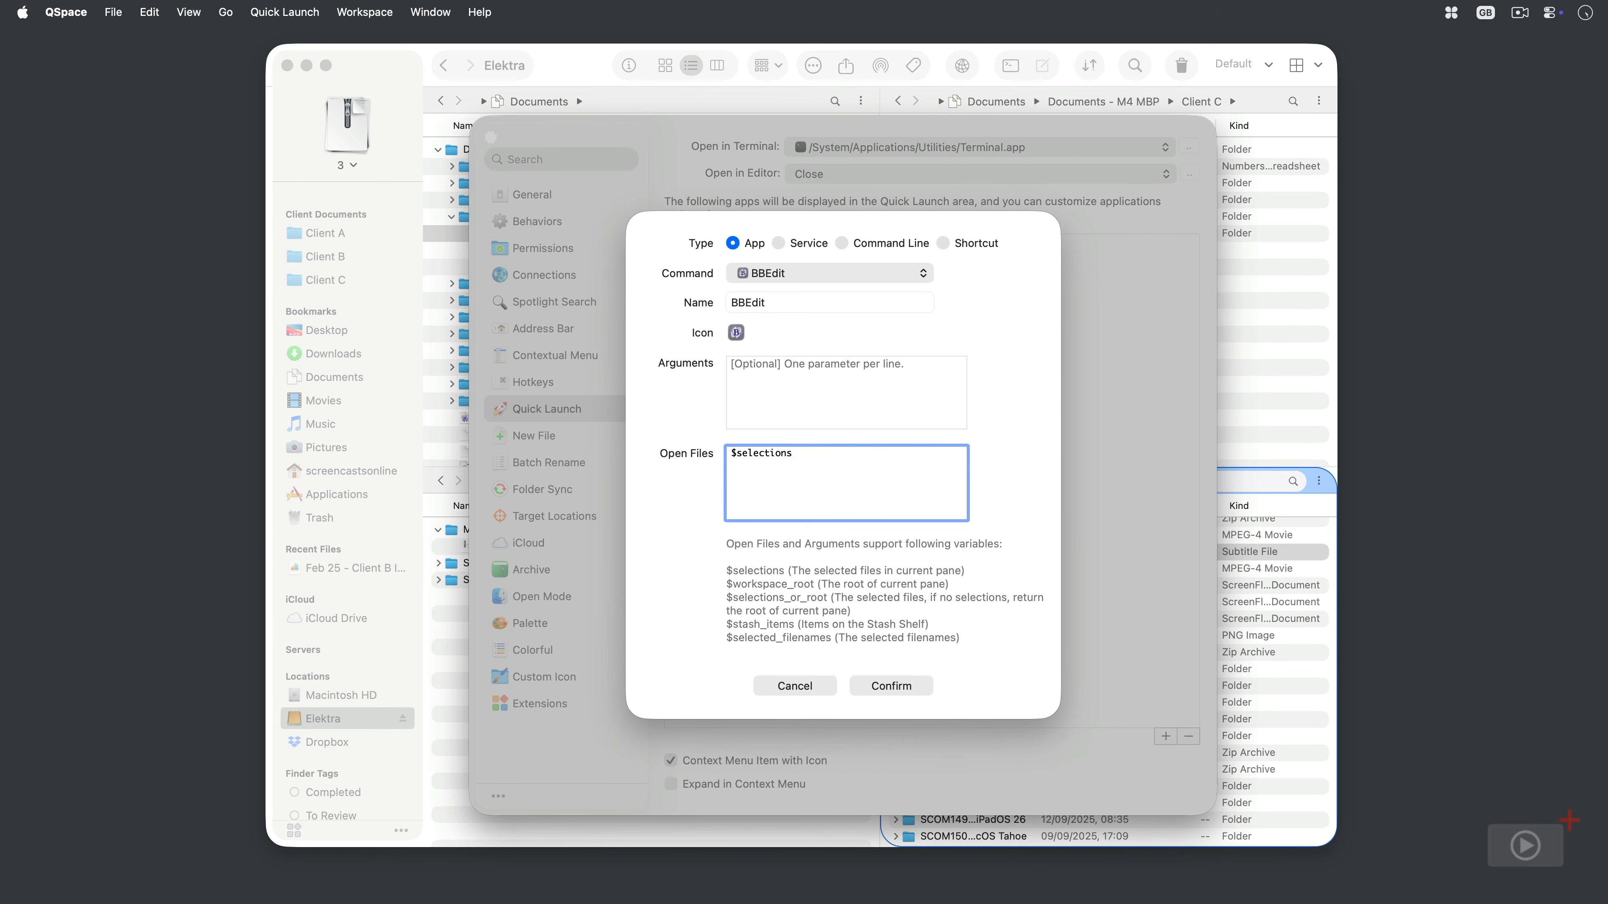
pyautogui.click(887, 686)
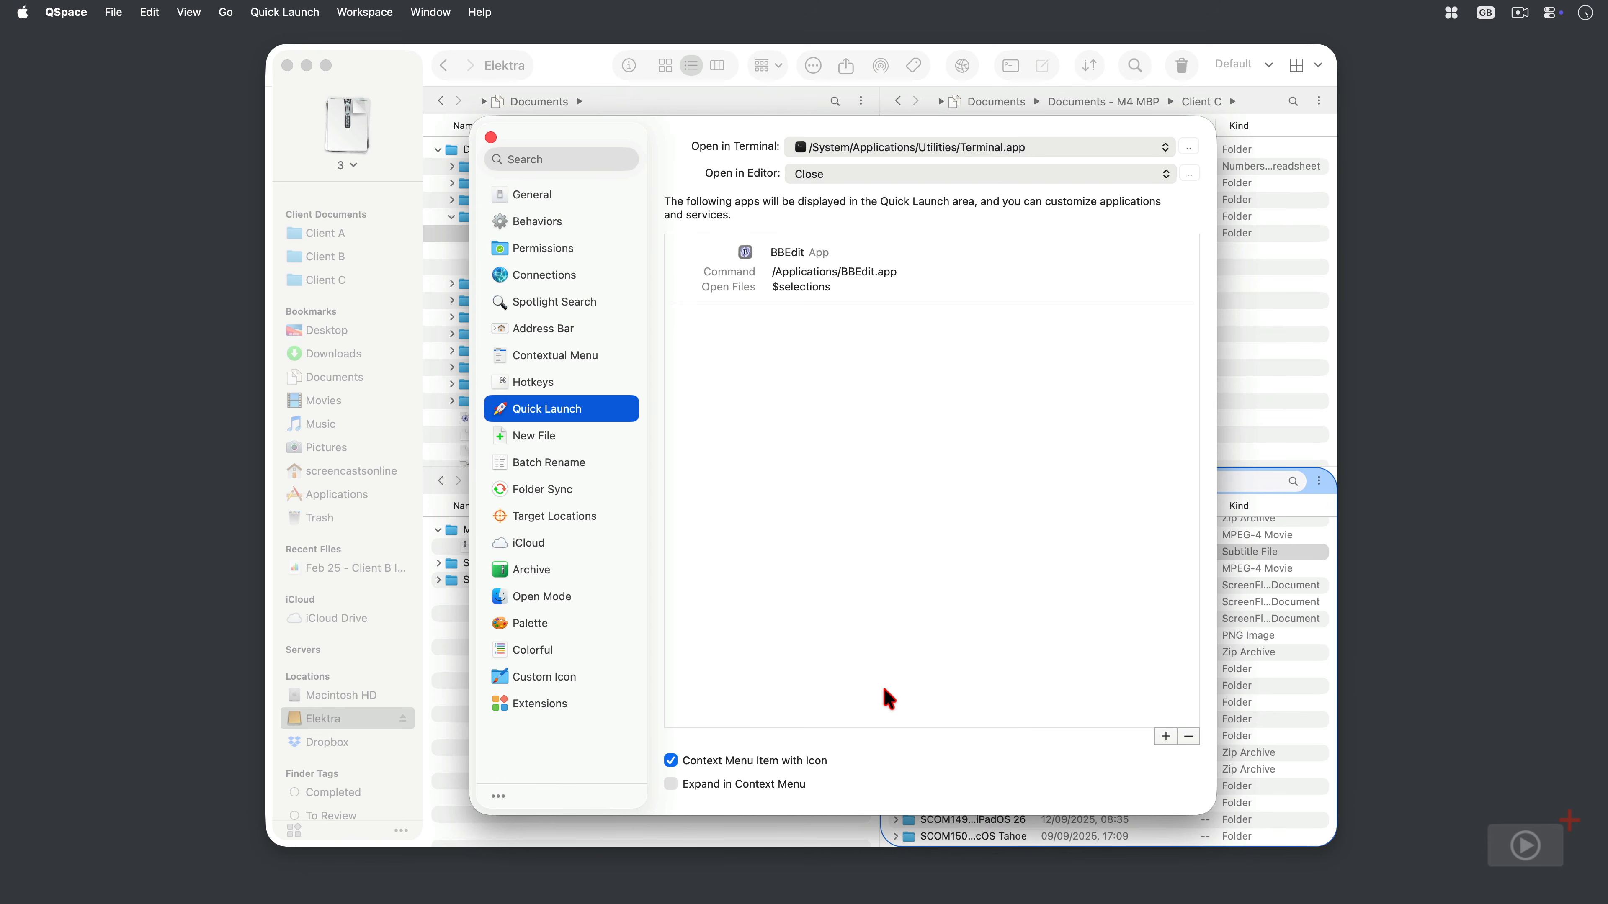
# - Assign Control+B as the primary hotkey and Control+Option+B as the secondary hotkey for the BBEdit Quick Launch action, and close the settings
pyautogui.click(567, 389)
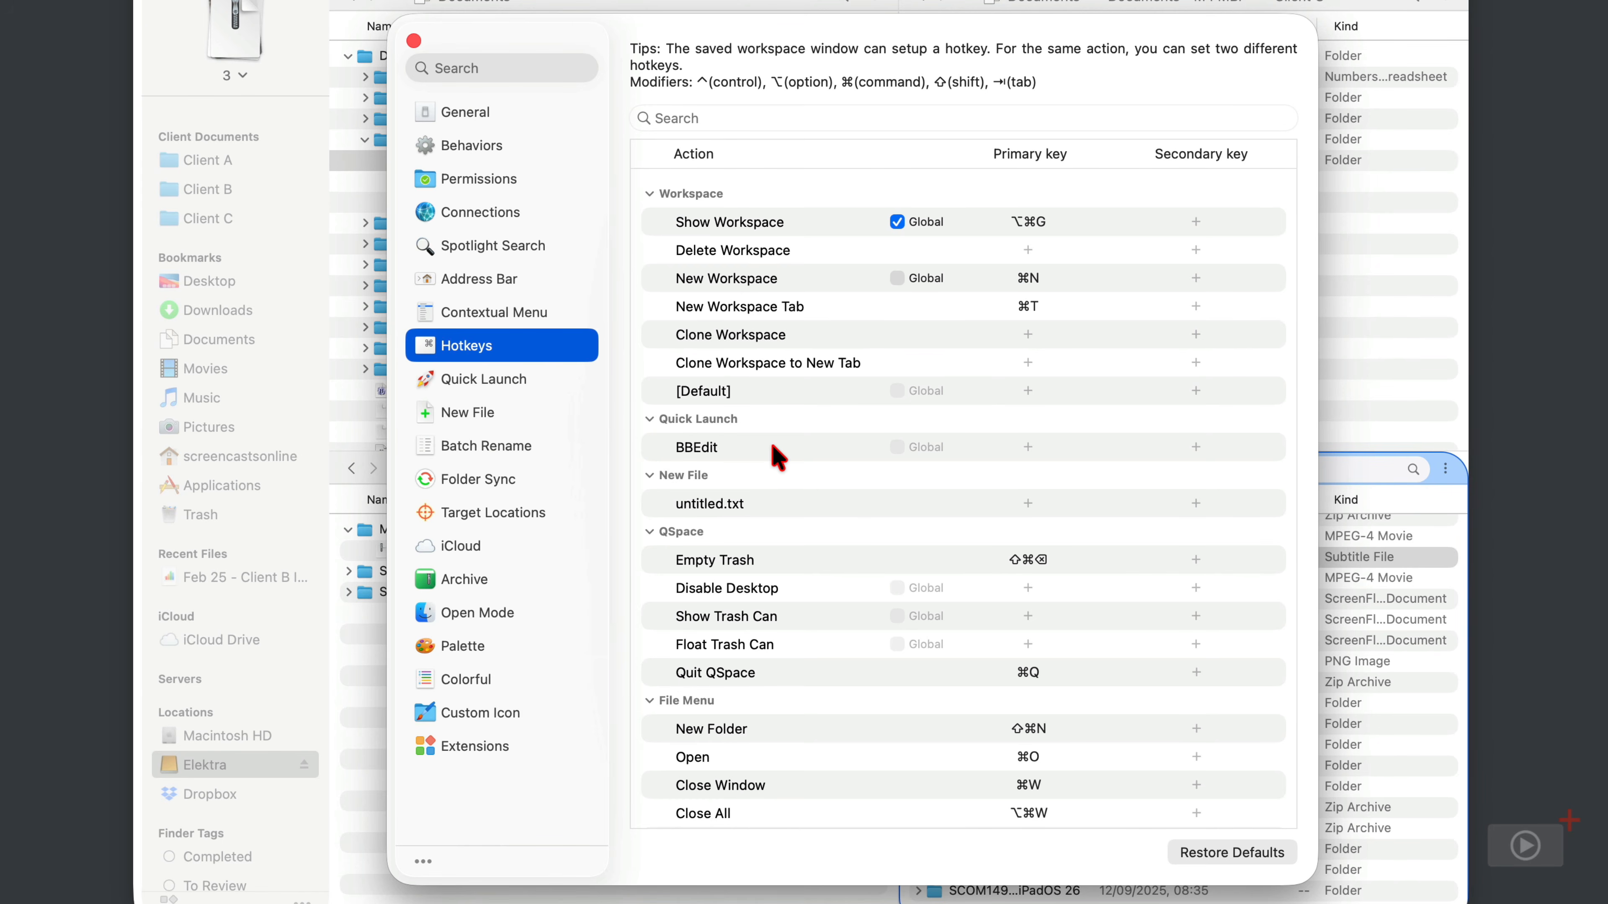
pyautogui.click(1028, 447)
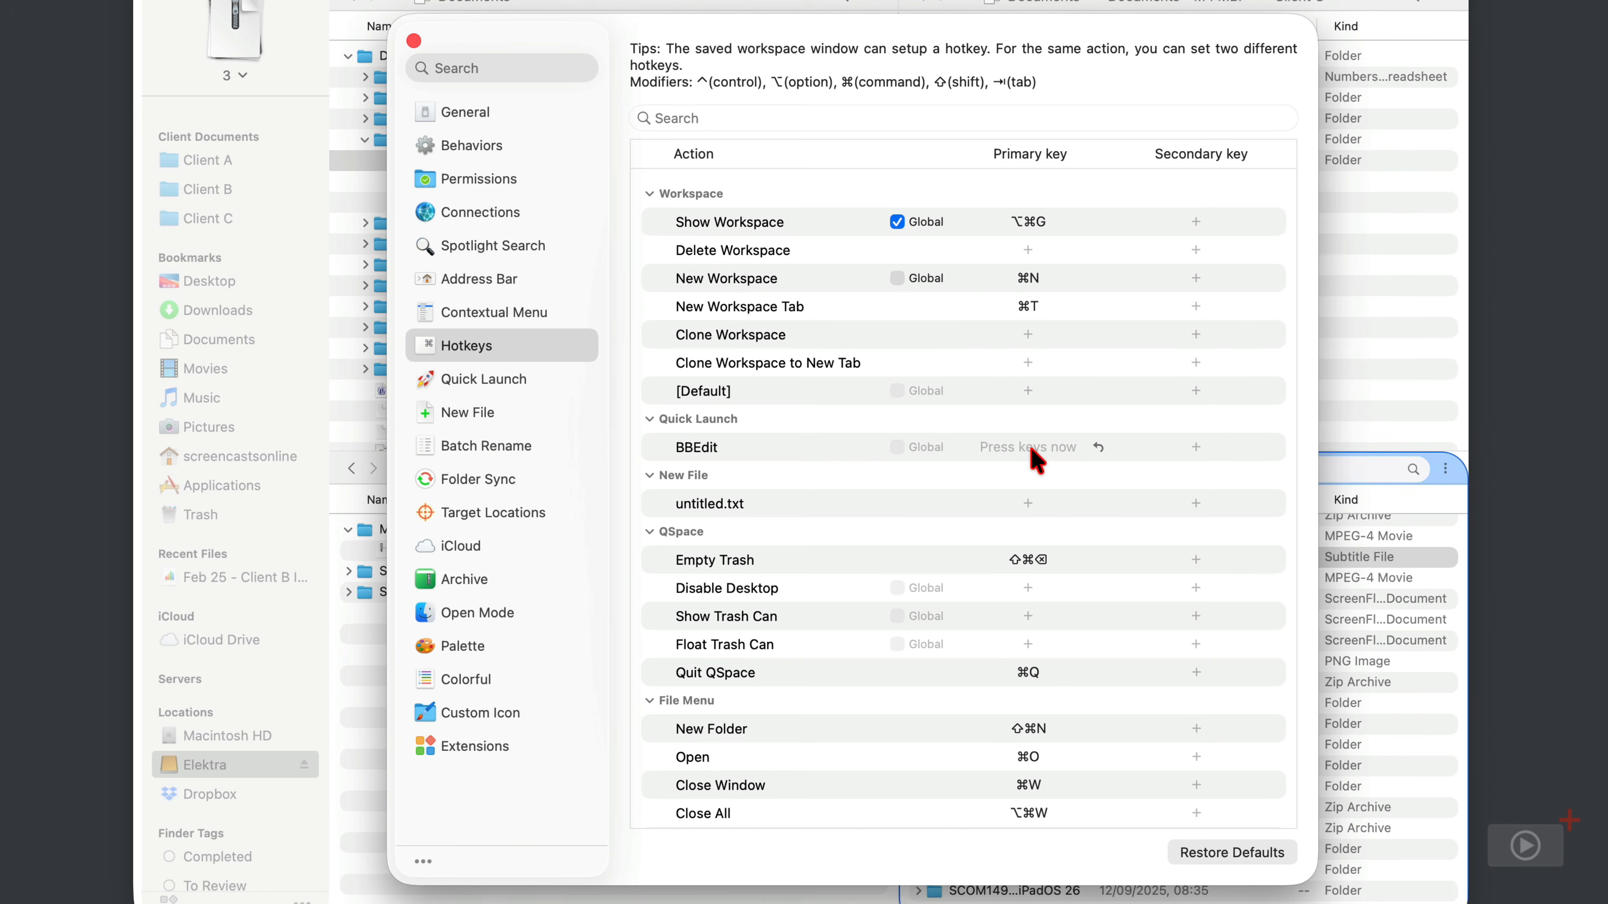
pyautogui.hotkey('ctrl', 'b')
pyautogui.click(1198, 451)
pyautogui.hotkey('ctrl', 'alt', 'b')
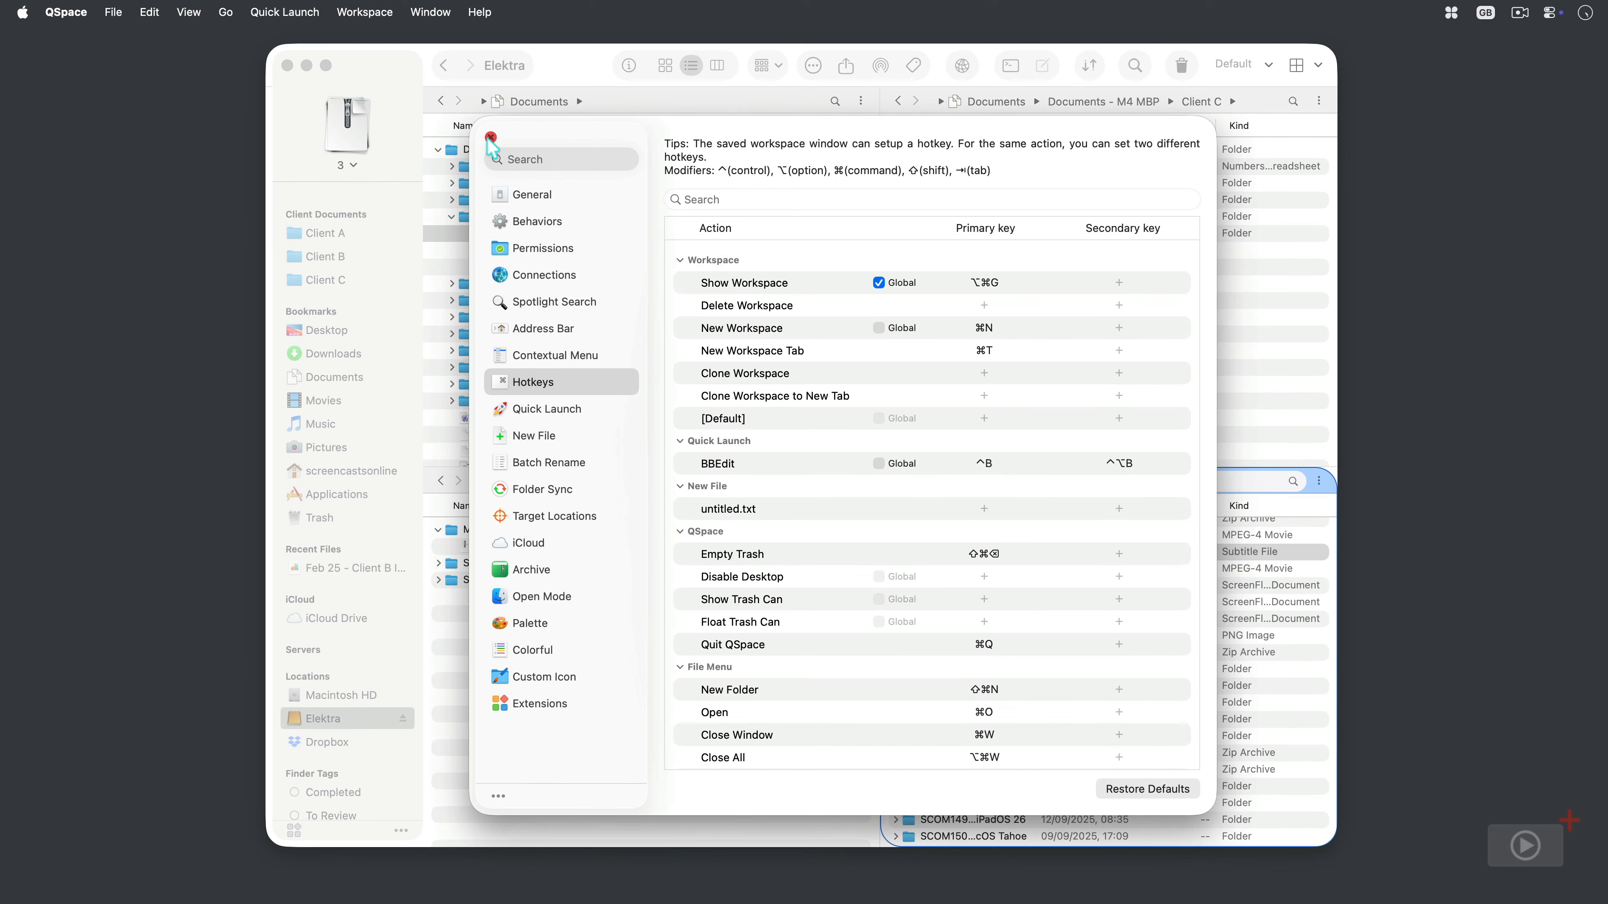
pyautogui.click(413, 41)
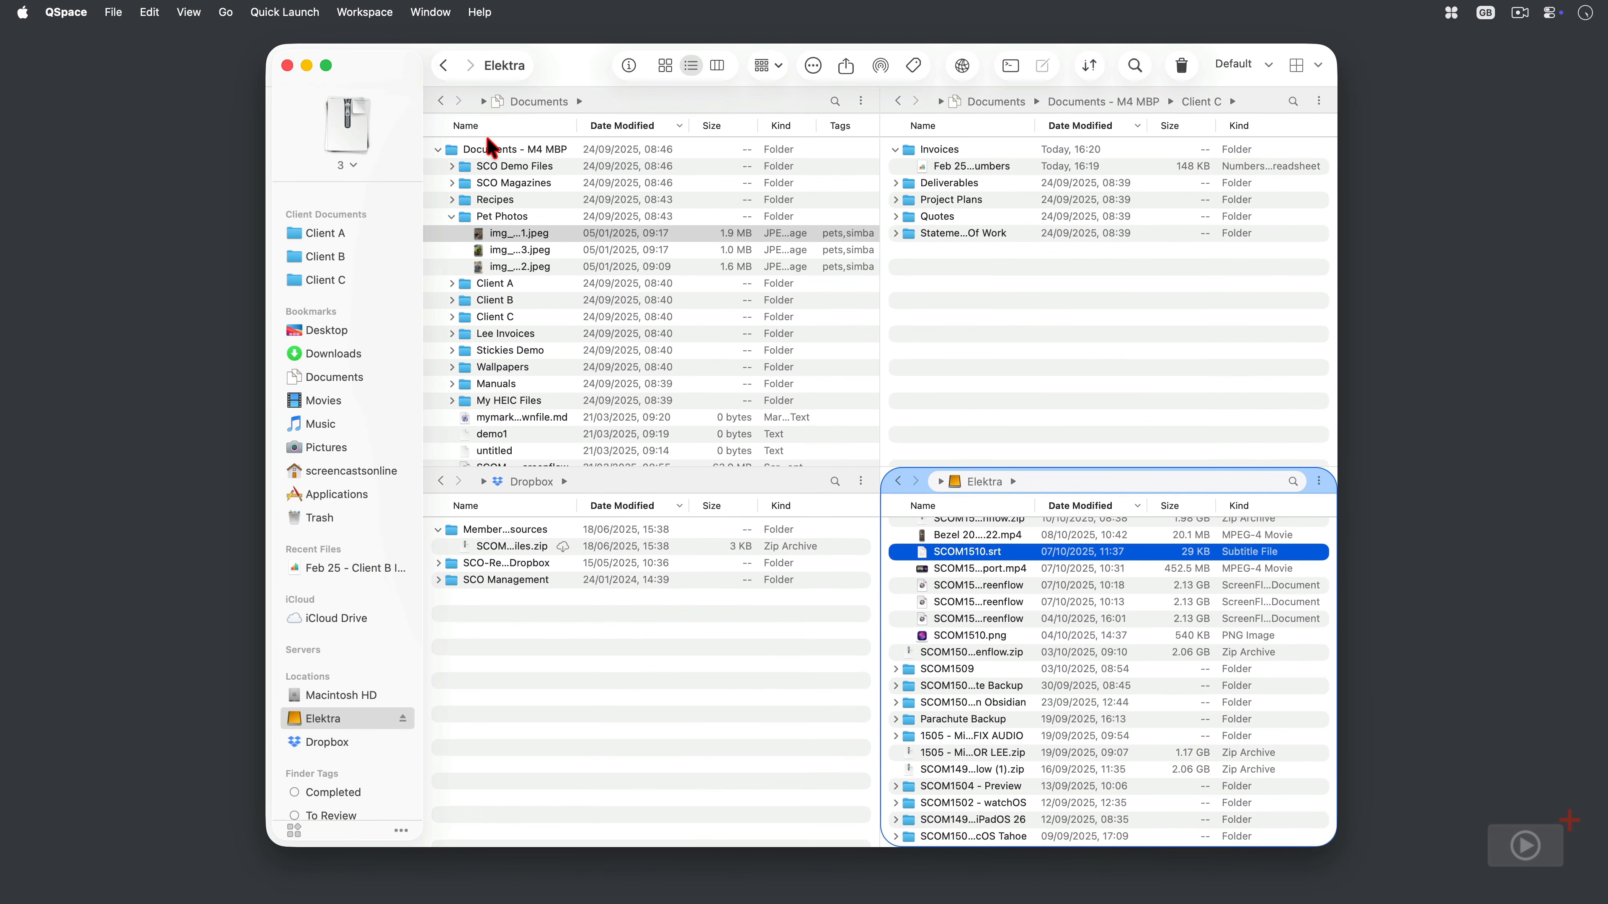
# - Customize the toolbar by adding the BBEdit item just after the current folder name
pyautogui.rightClick(583, 69)
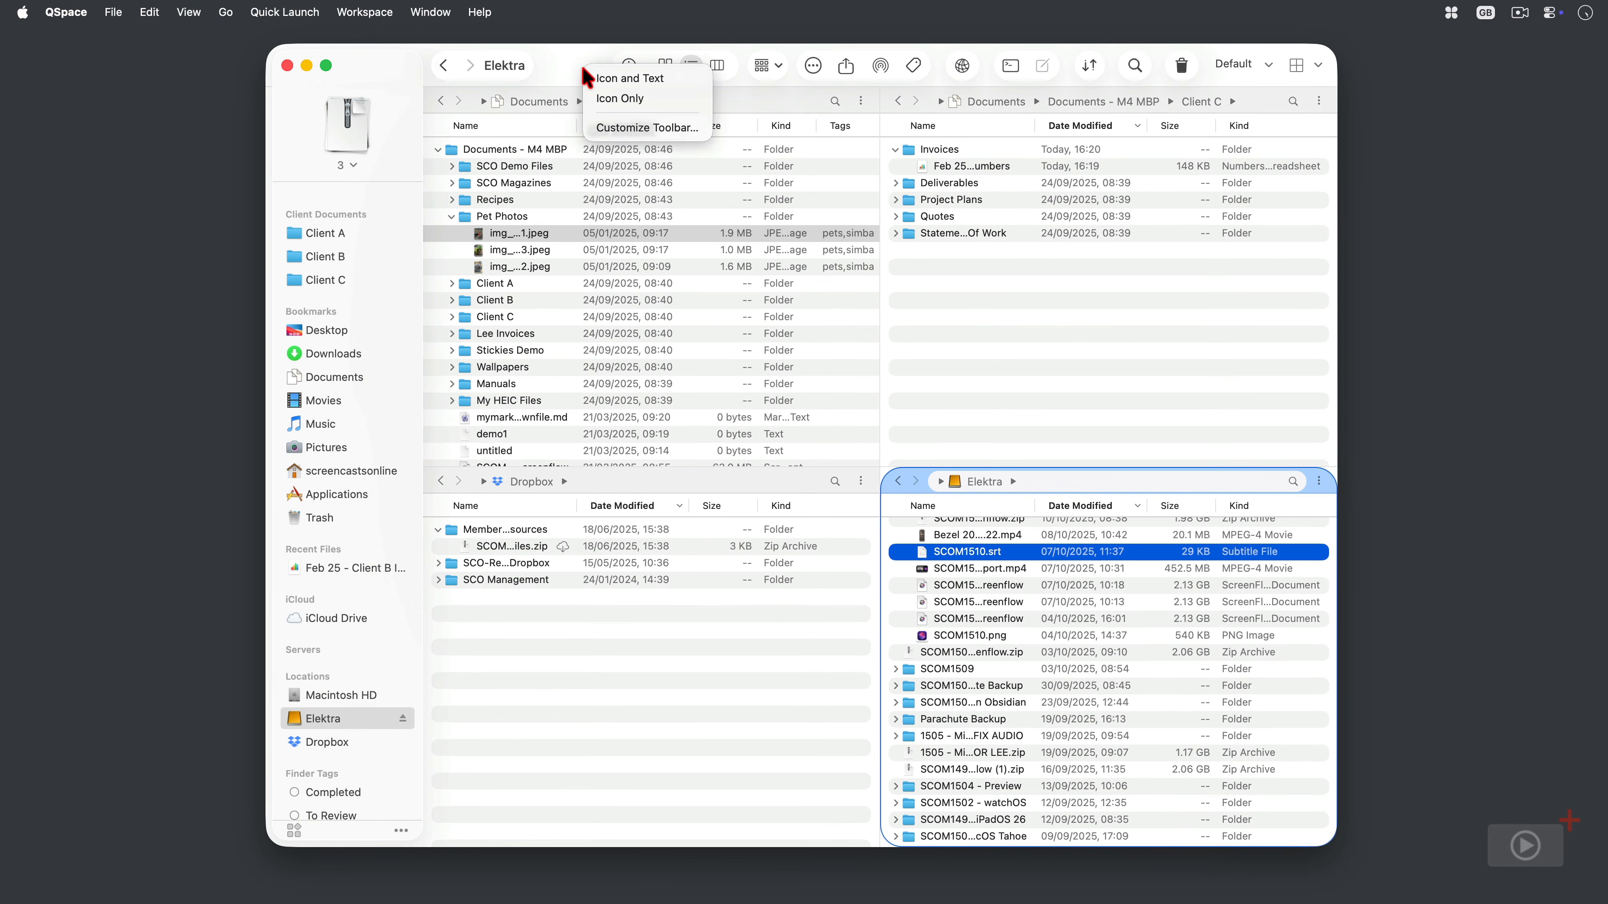
pyautogui.click(605, 127)
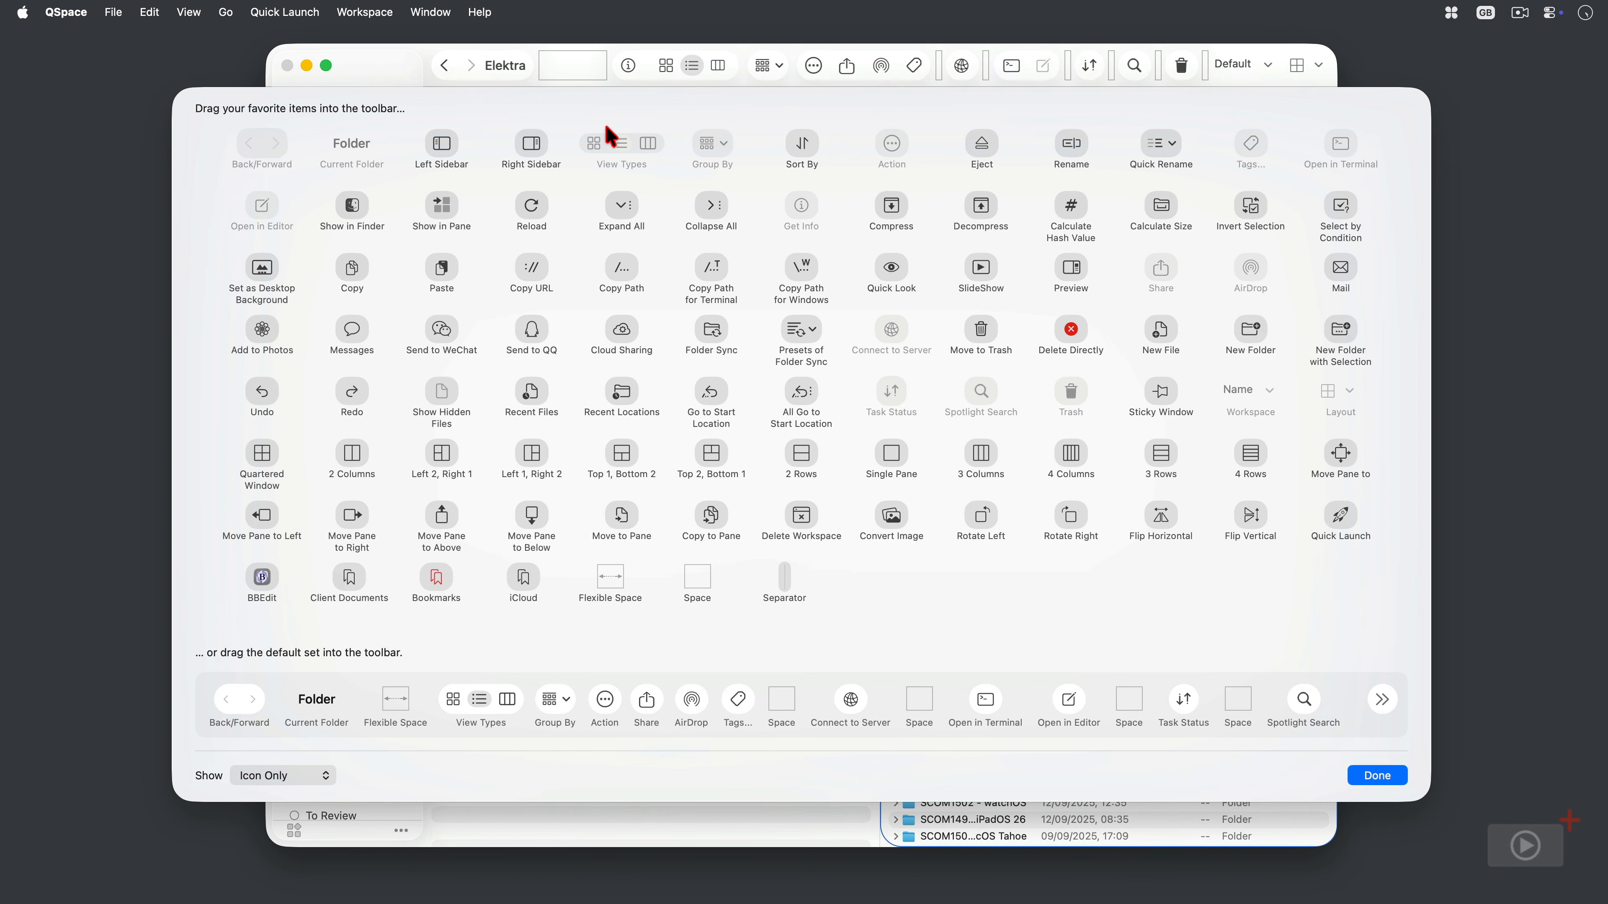
pyautogui.moveTo(264, 583); pyautogui.dragTo(561, 69)
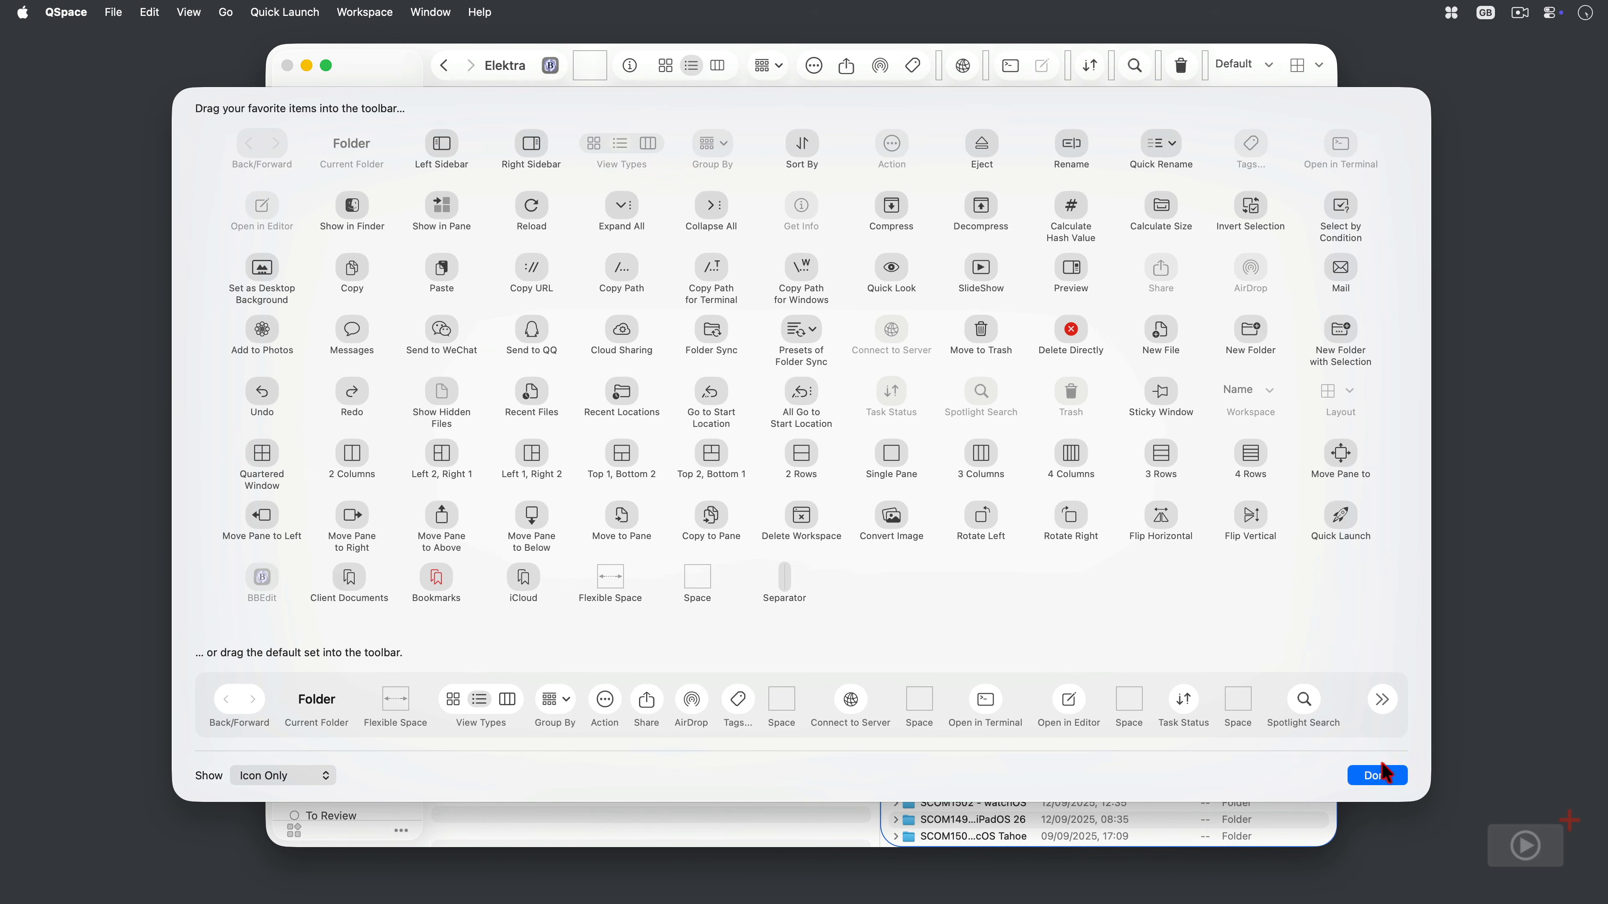
pyautogui.click(1393, 775)
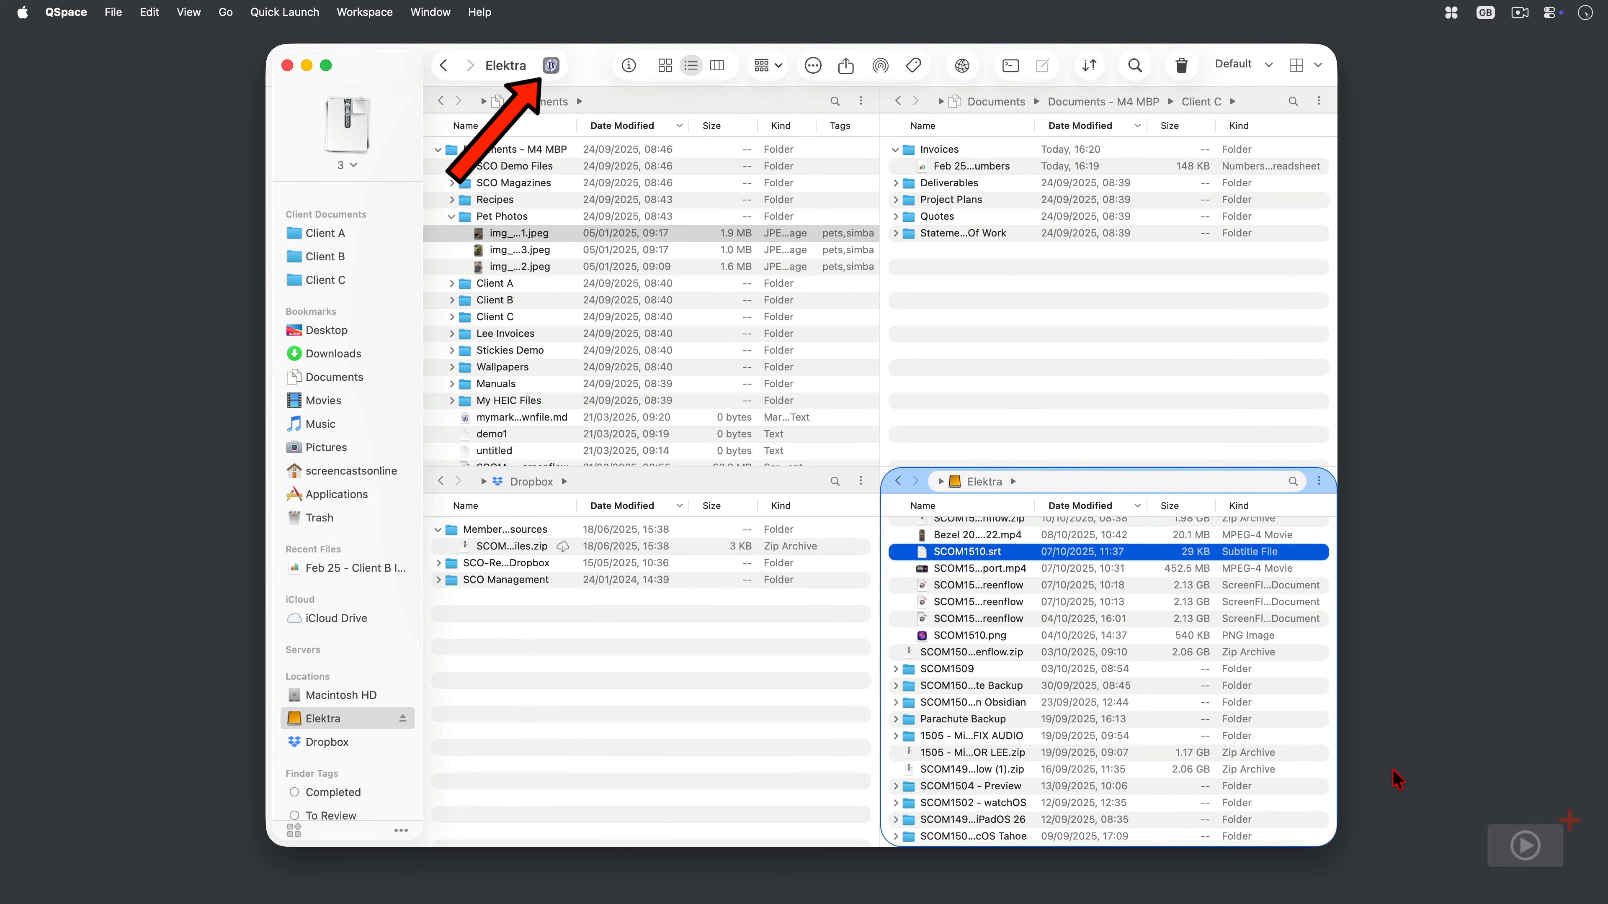
# - Open the selected SCOM1510.srt subtitle file in BBEdit using the Quick Launch action
pyautogui.press('super+o')
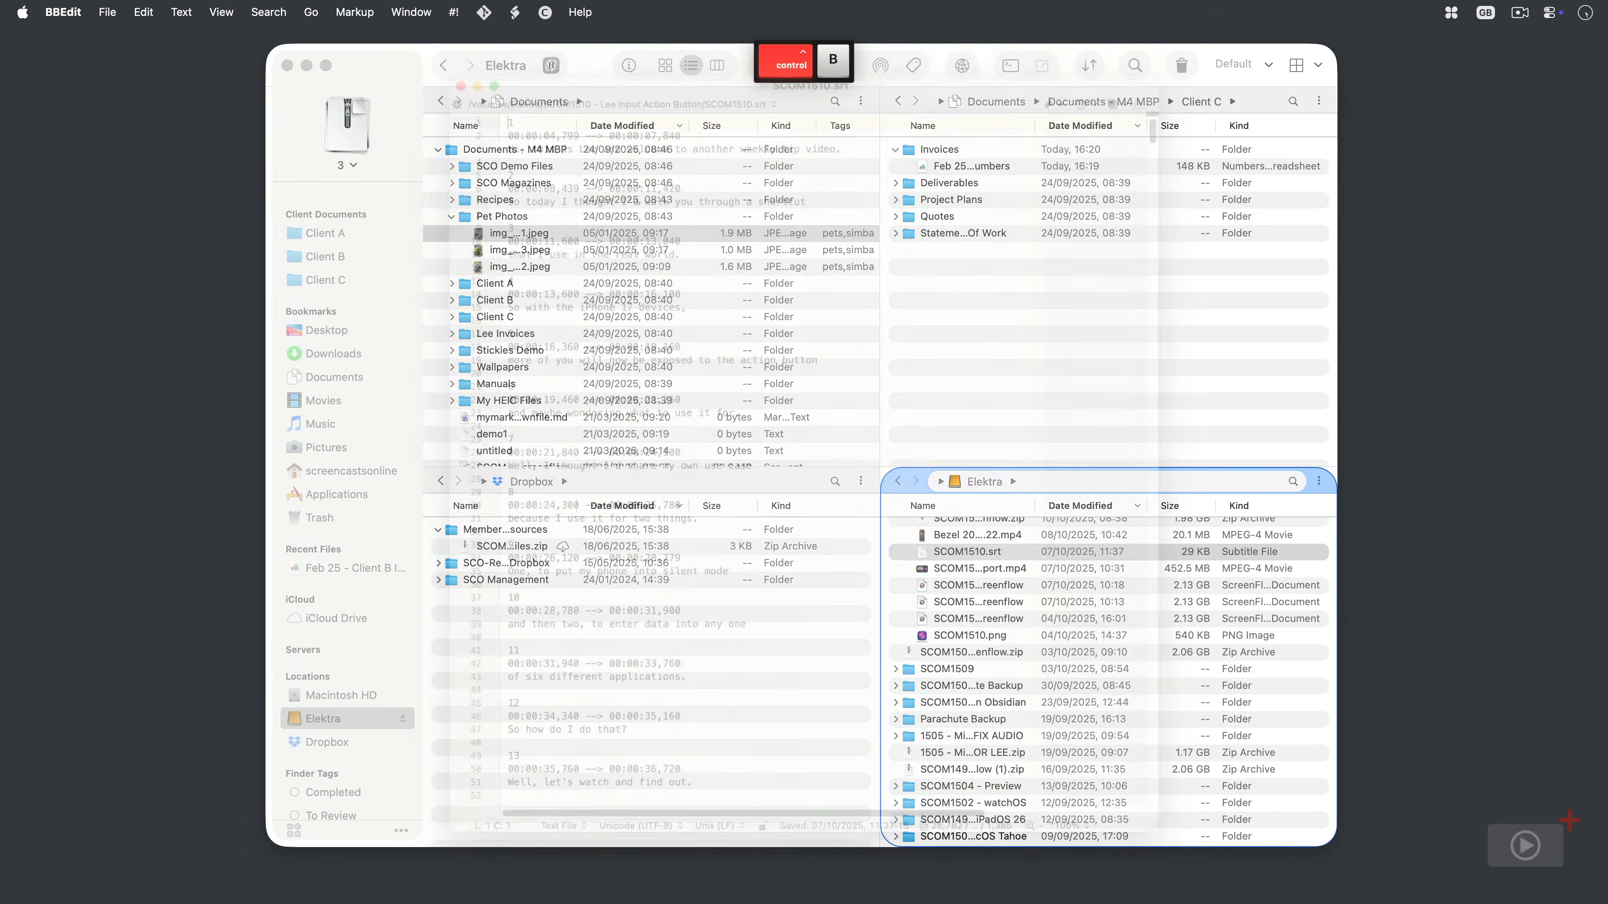